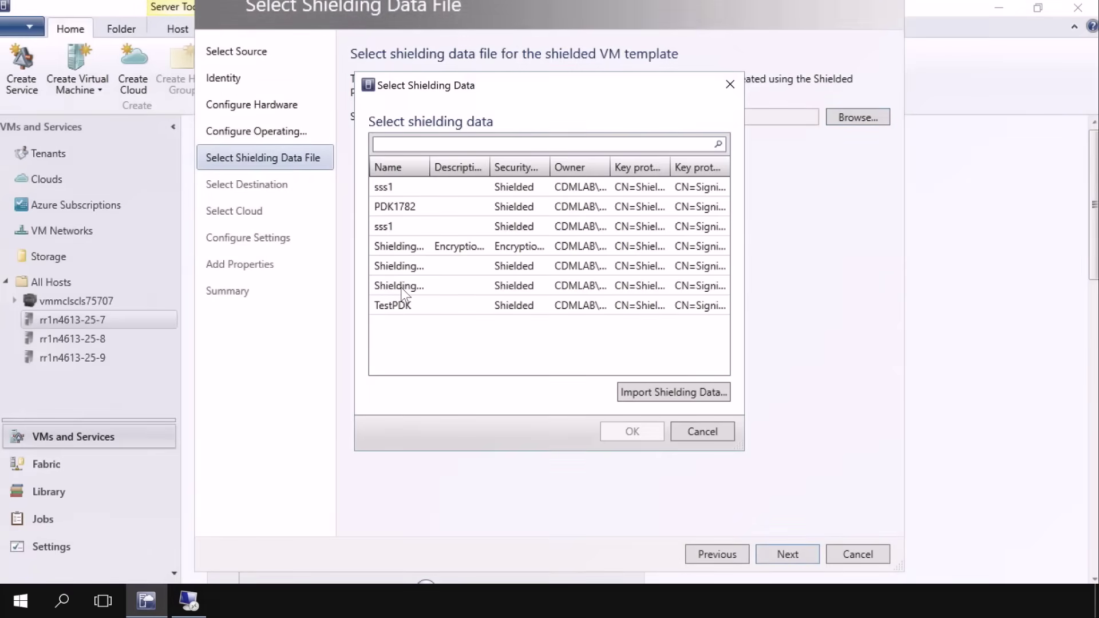
# Select the sixth shielding data file in the Select Shielding Data list.
pyautogui.click(401, 287)
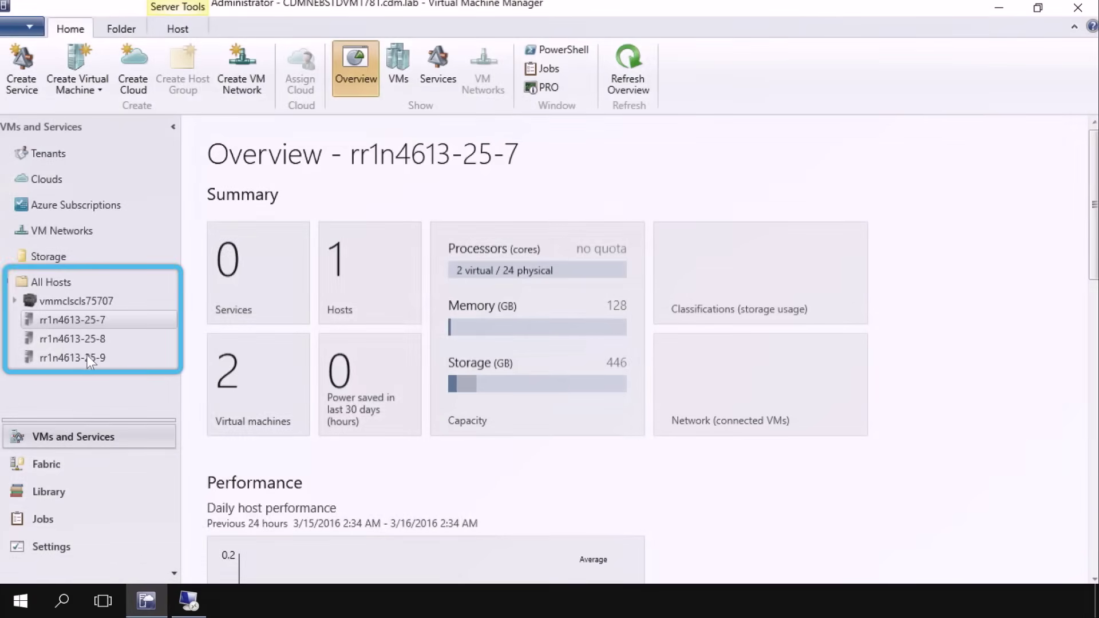
# Review host rr1n4613-25-7's Host Guardian Service properties, then list the library's VM templates.
pyautogui.rightClick(88, 321)
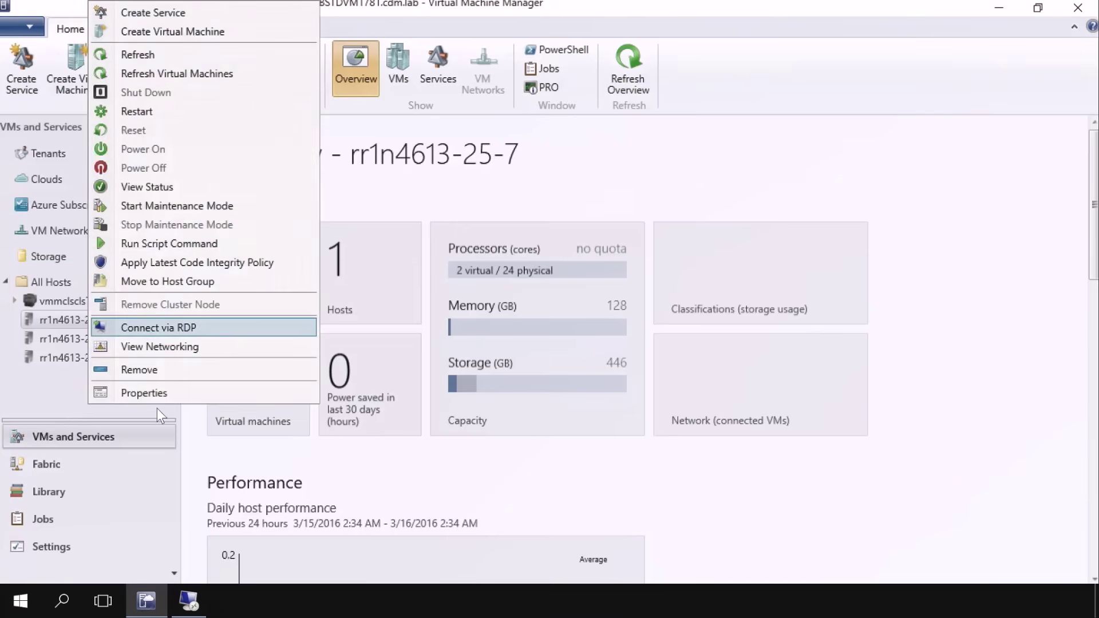
pyautogui.click(160, 394)
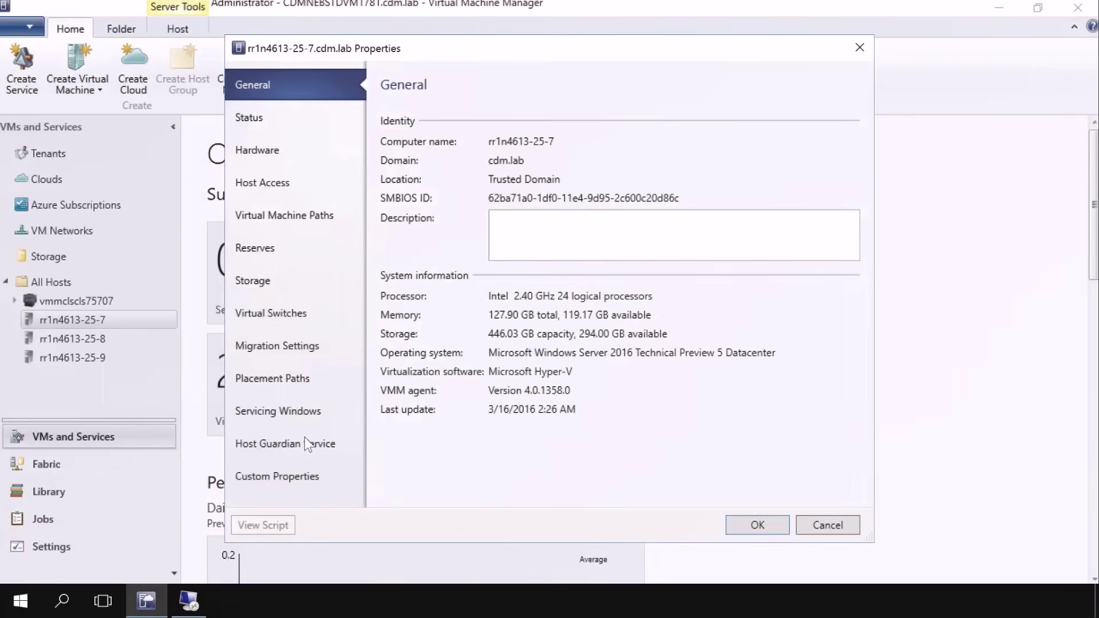
pyautogui.click(293, 442)
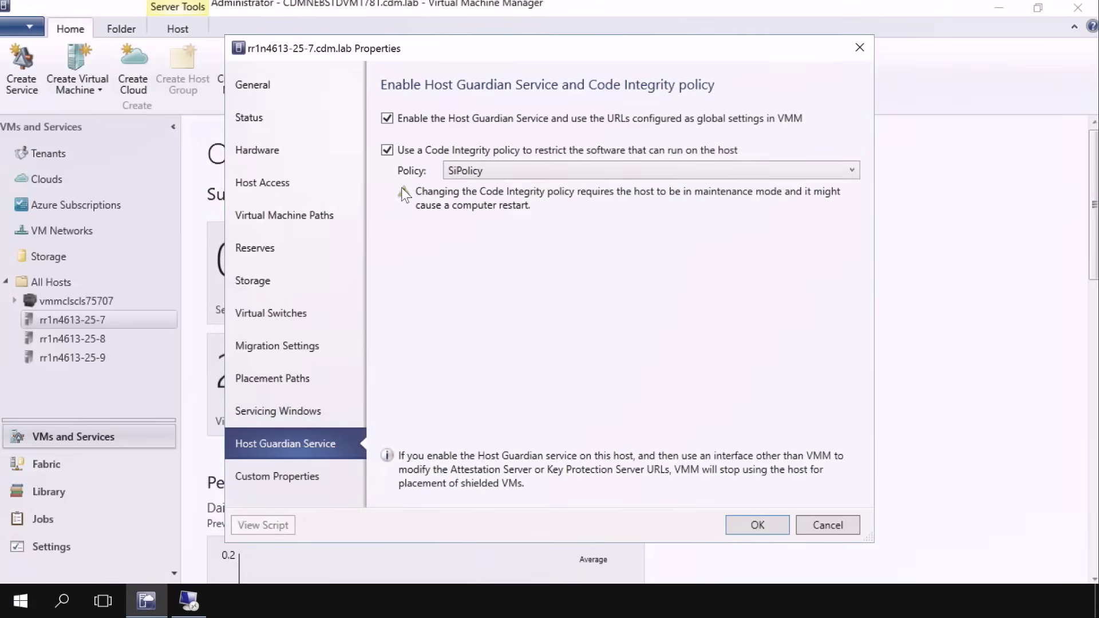
pyautogui.press('Return')
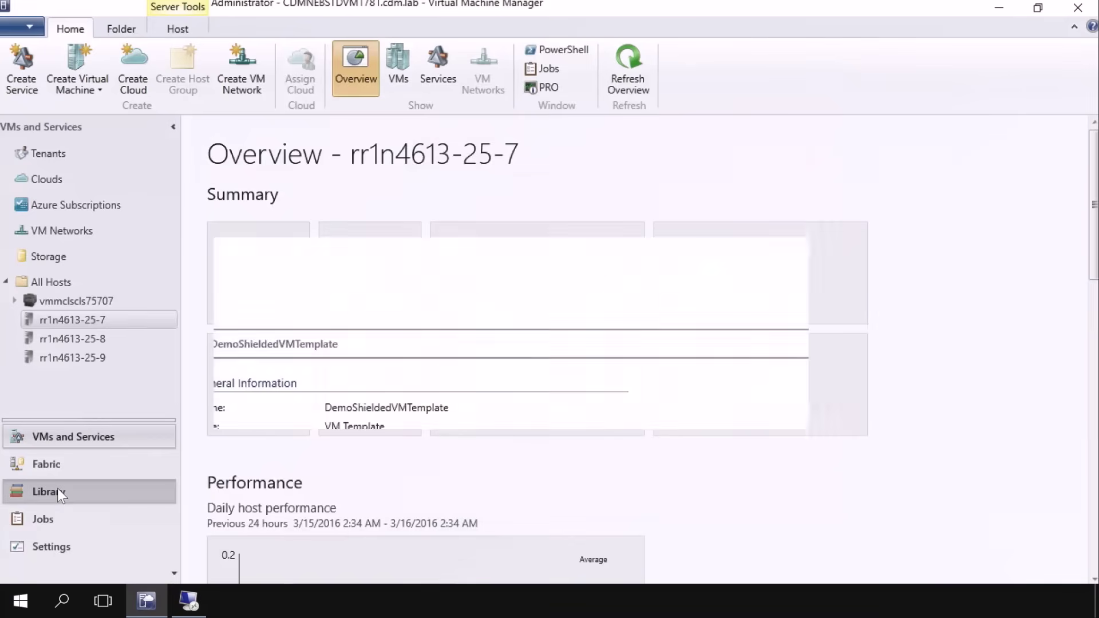
pyautogui.click(57, 491)
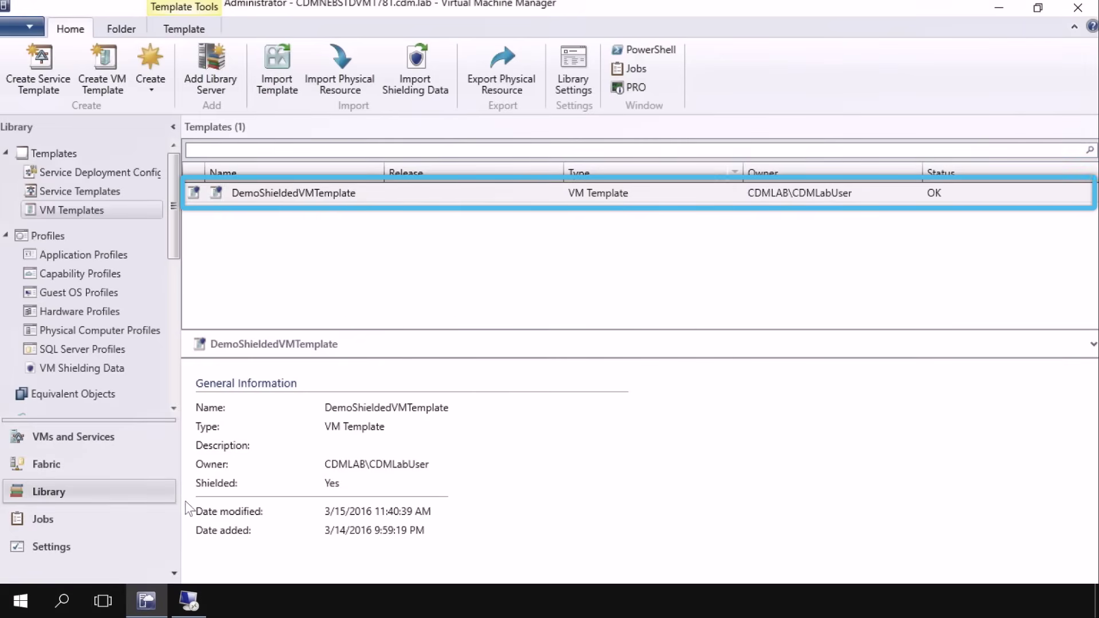
# Start a new virtual machine using DemoShieldedVMTemplate as its source.
pyautogui.click(114, 439)
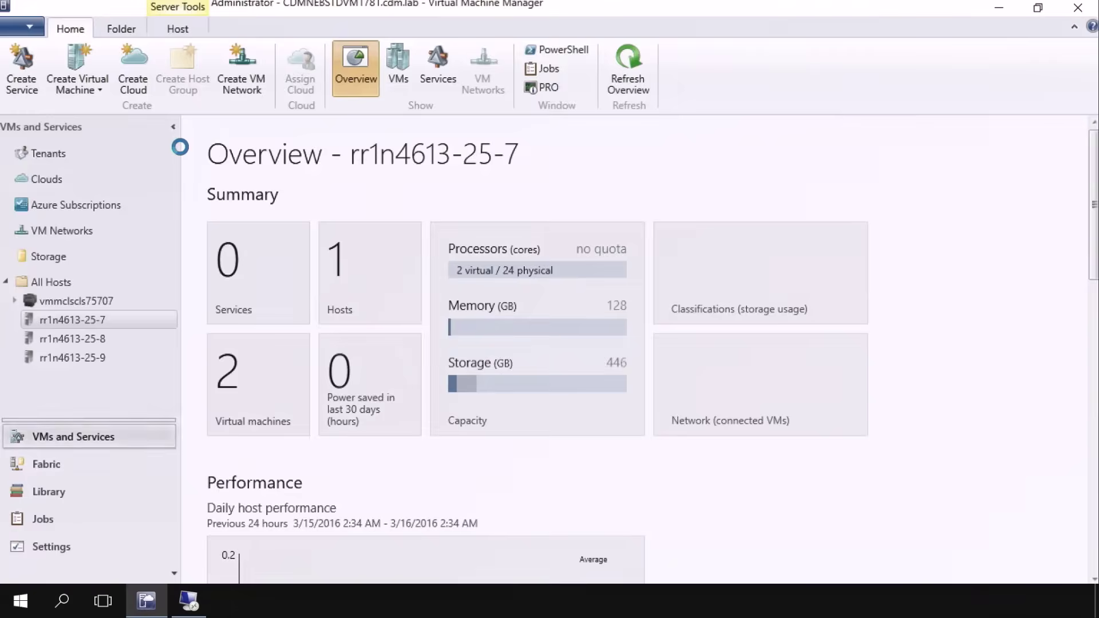
pyautogui.click(84, 91)
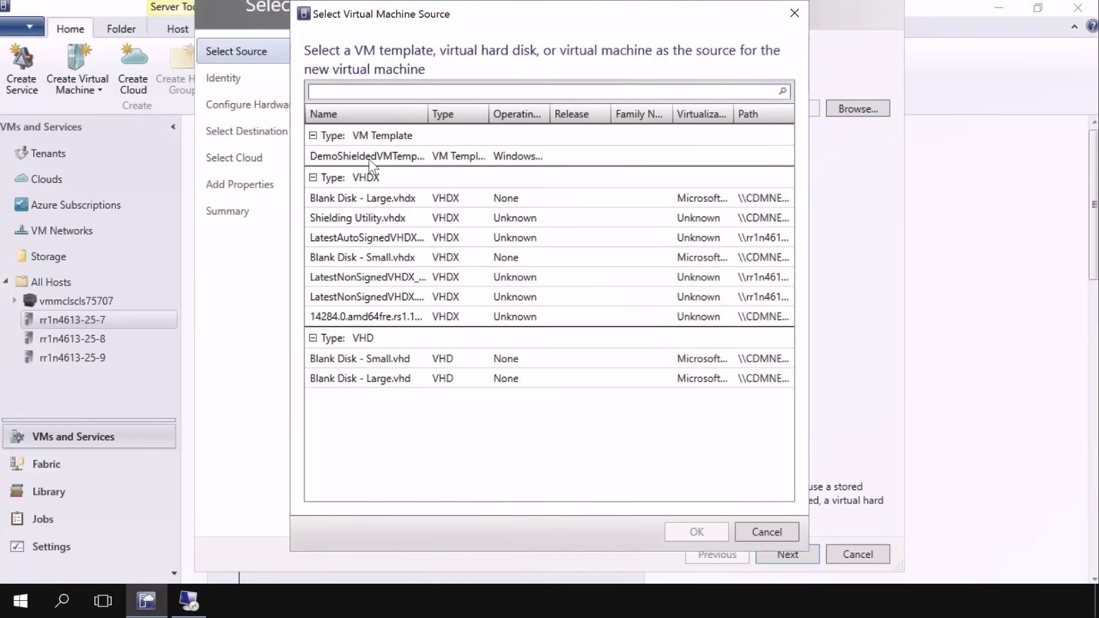
pyautogui.click(368, 159)
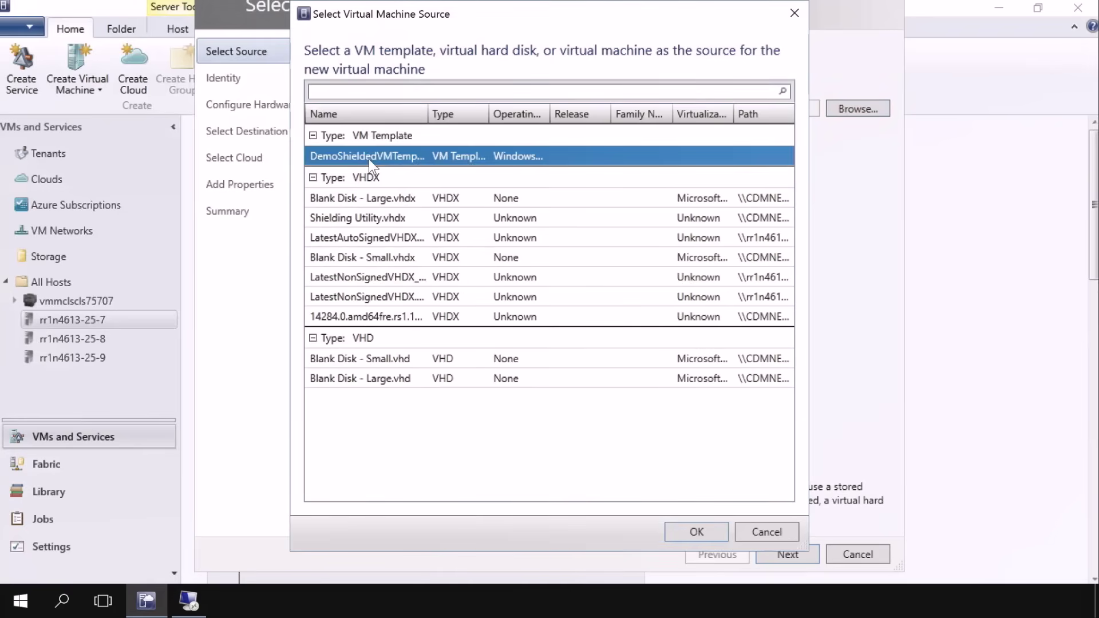
pyautogui.click(698, 534)
pyautogui.click(788, 554)
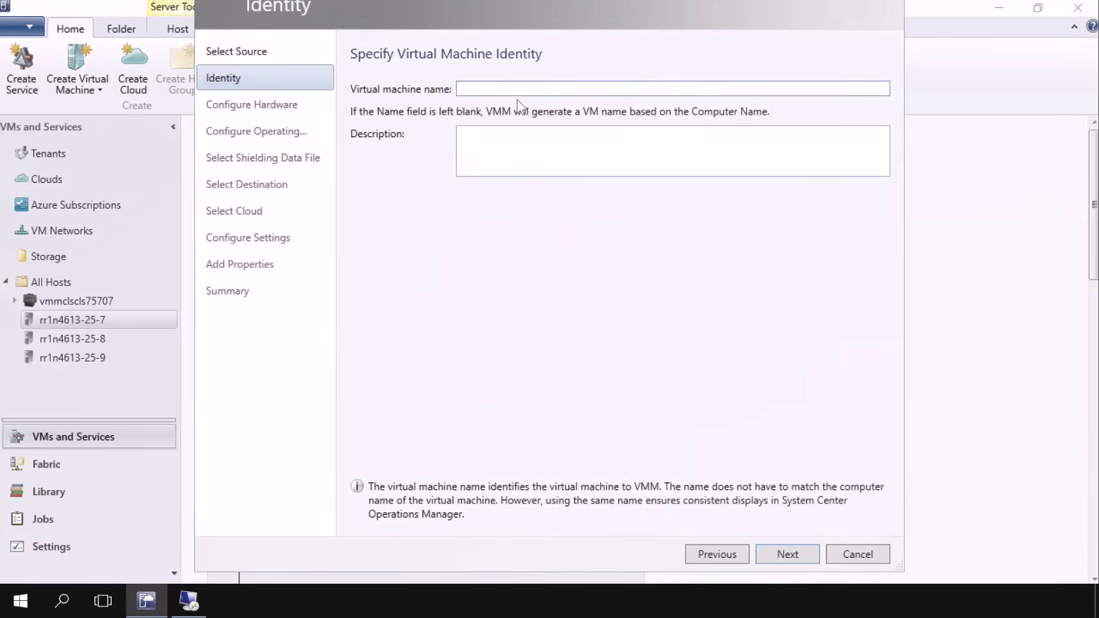
# Name the VM DemoVM2 and keep the default hardware and operating system settings.
pyautogui.write('DemoVM2')
pyautogui.click(777, 551)
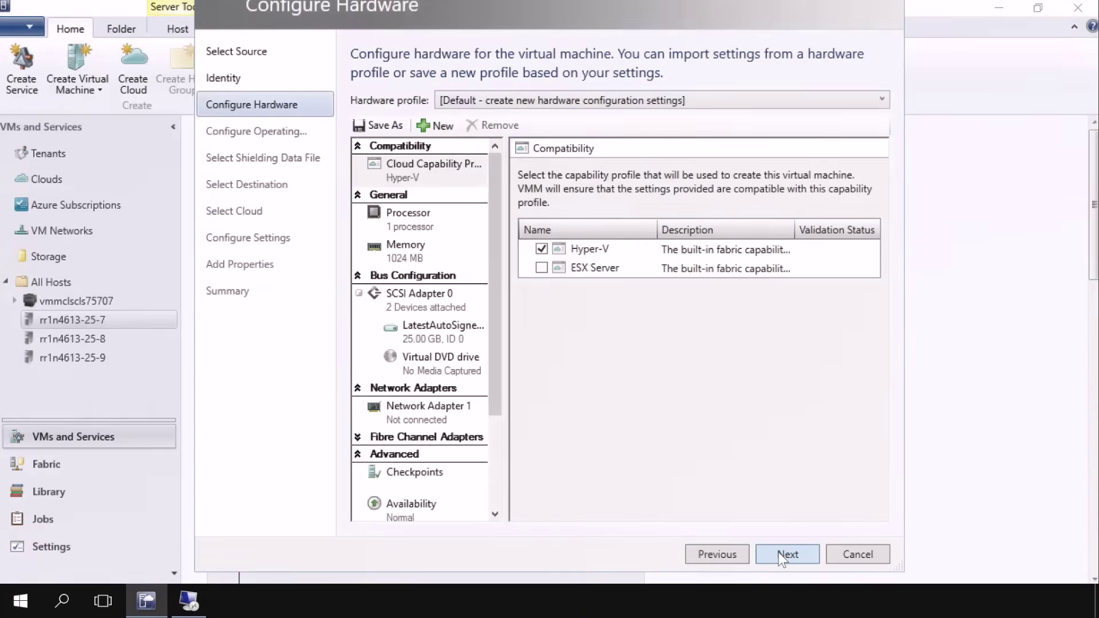
pyautogui.click(779, 552)
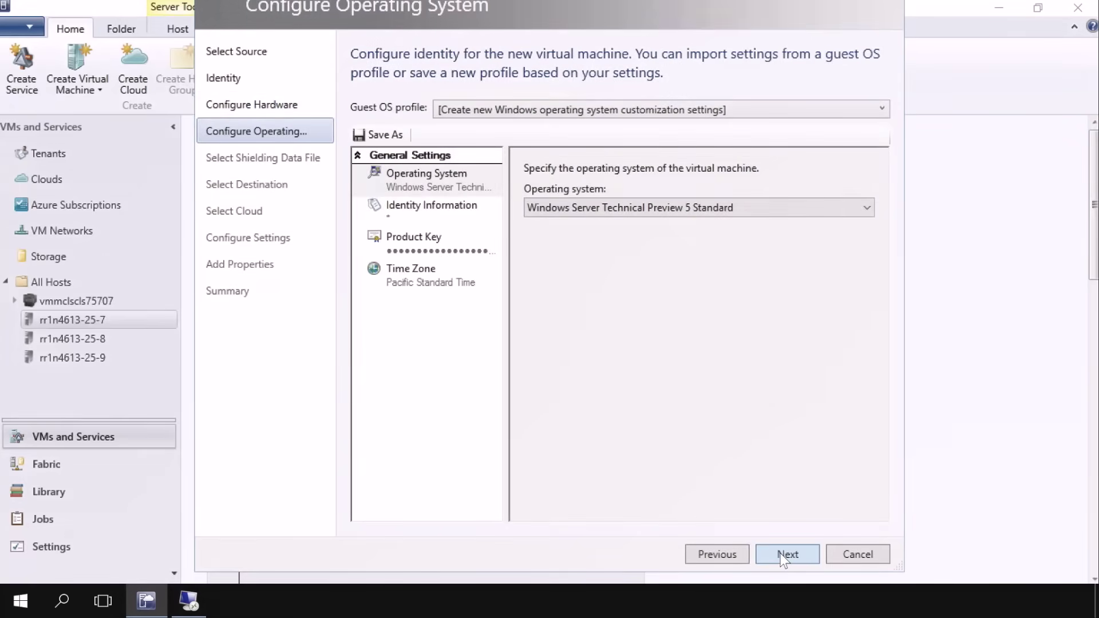
pyautogui.click(778, 554)
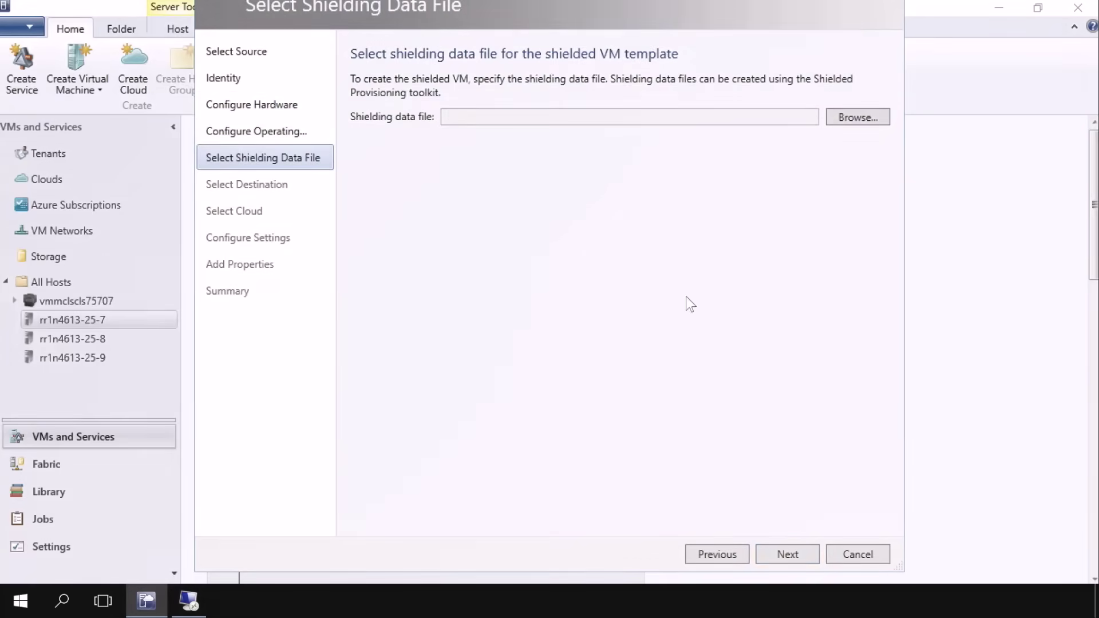
# Set ShieldingDataFile1 as the new VM's shielding data file.
pyautogui.click(853, 118)
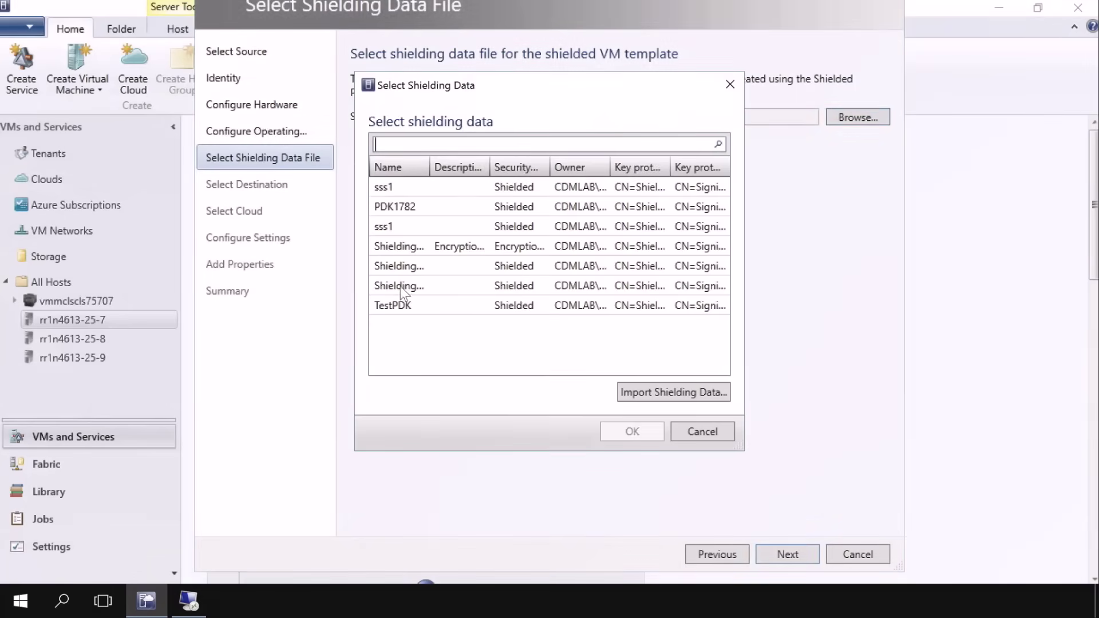
pyautogui.click(400, 287)
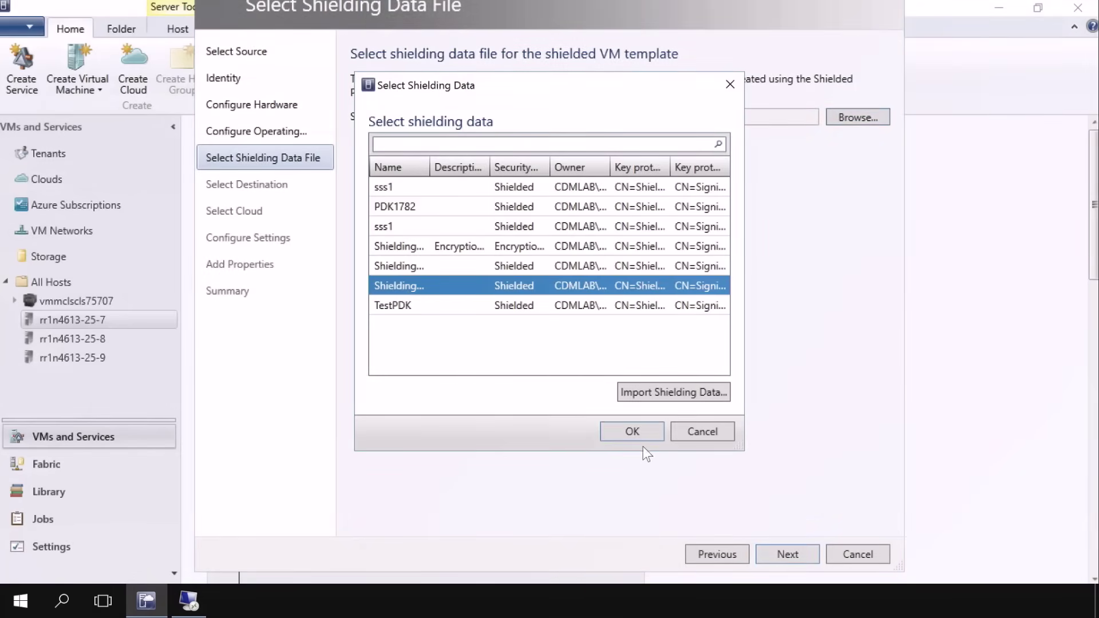
pyautogui.click(632, 432)
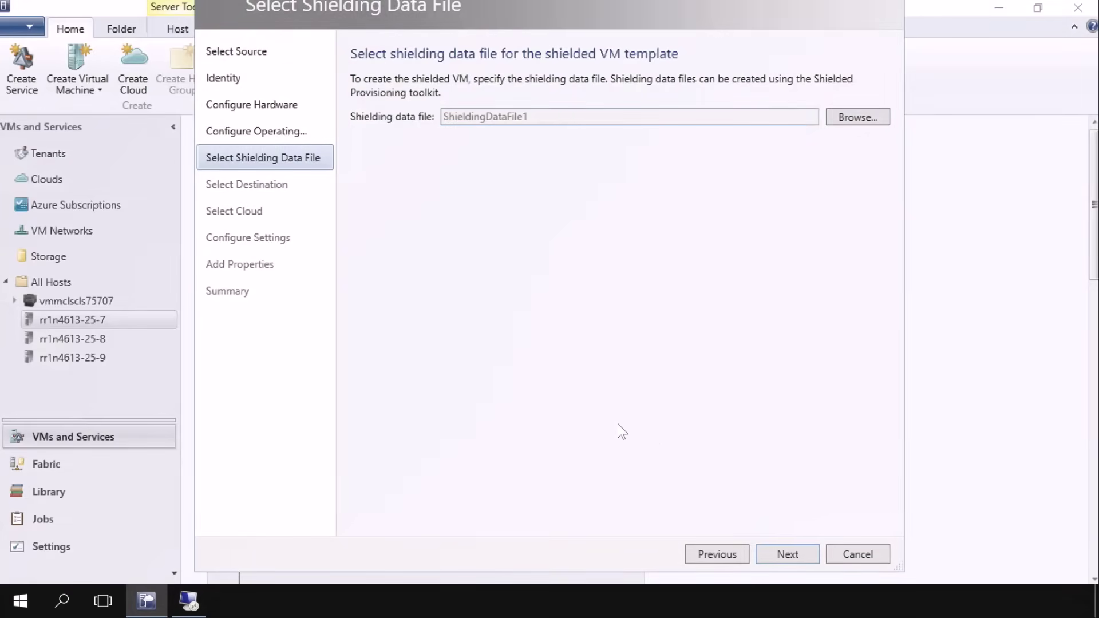
pyautogui.click(788, 554)
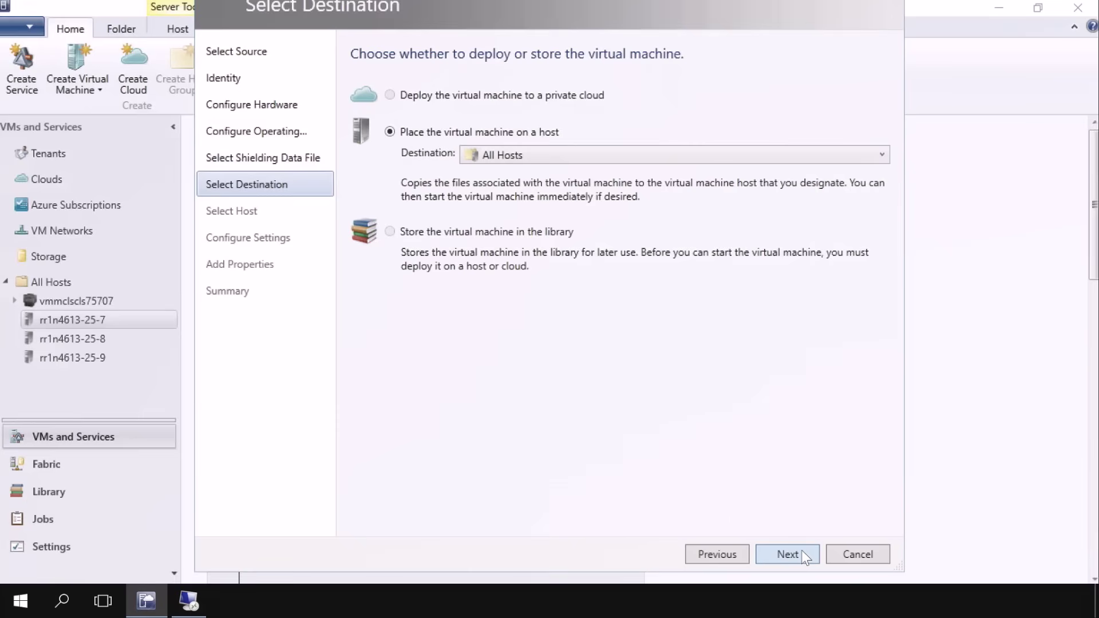
# Place DemoVM2 on top-rated host rr1n4613-25-7, keeping default computer name and network settings.
pyautogui.click(801, 552)
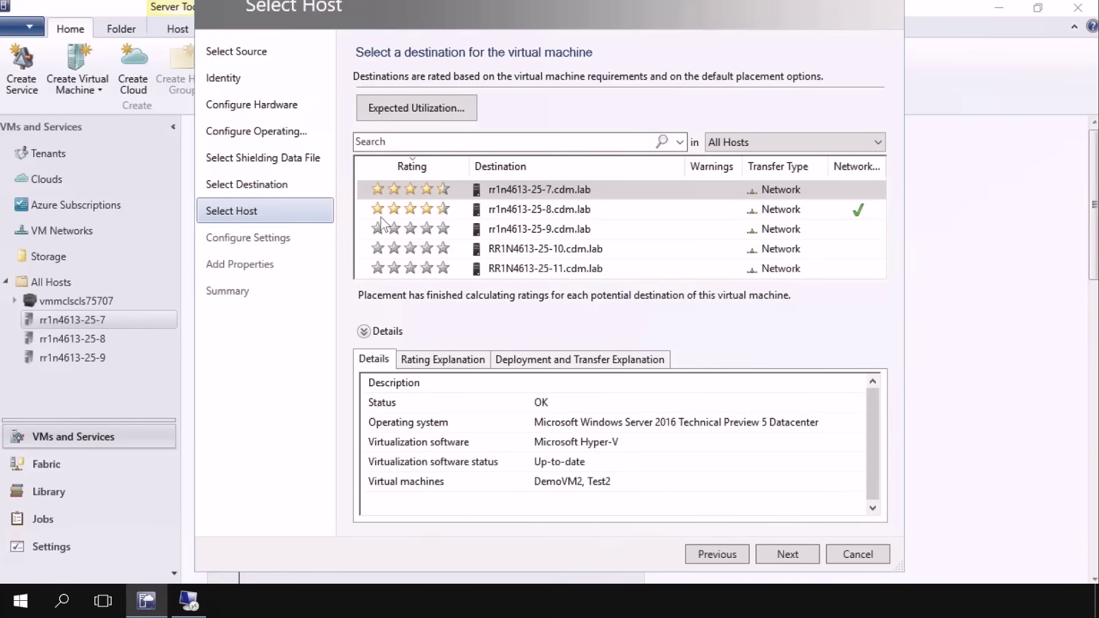
pyautogui.click(477, 357)
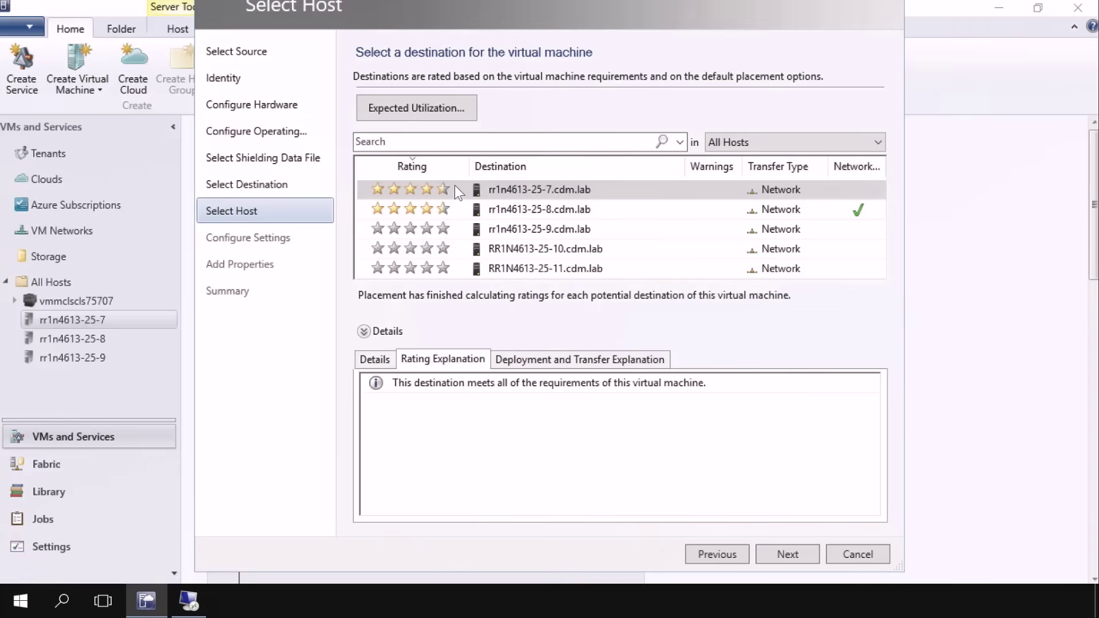
pyautogui.click(793, 556)
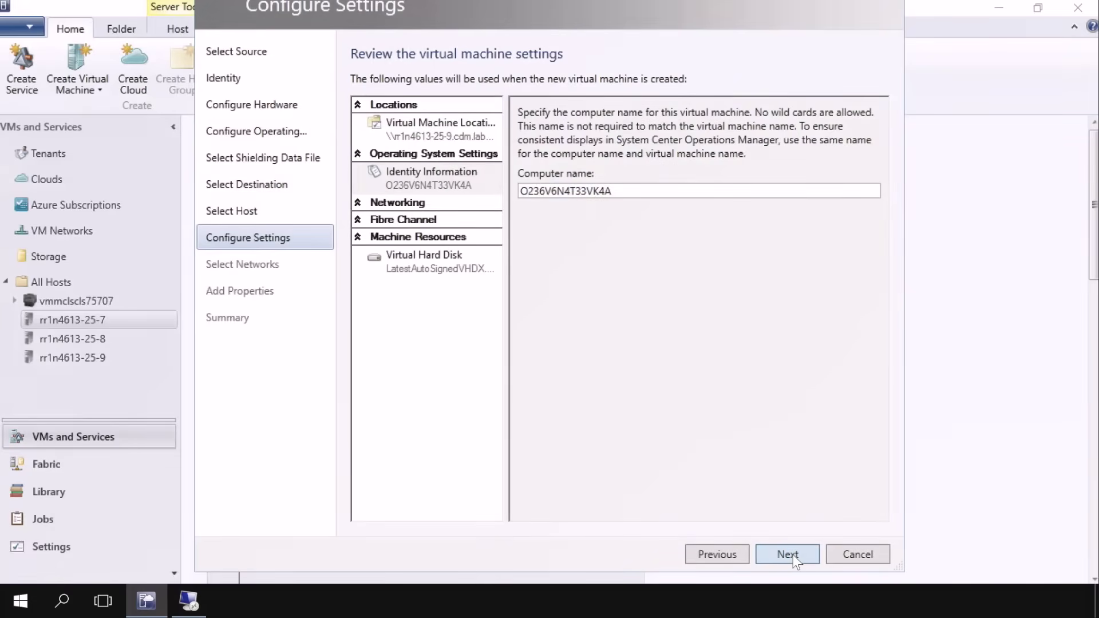
pyautogui.click(792, 555)
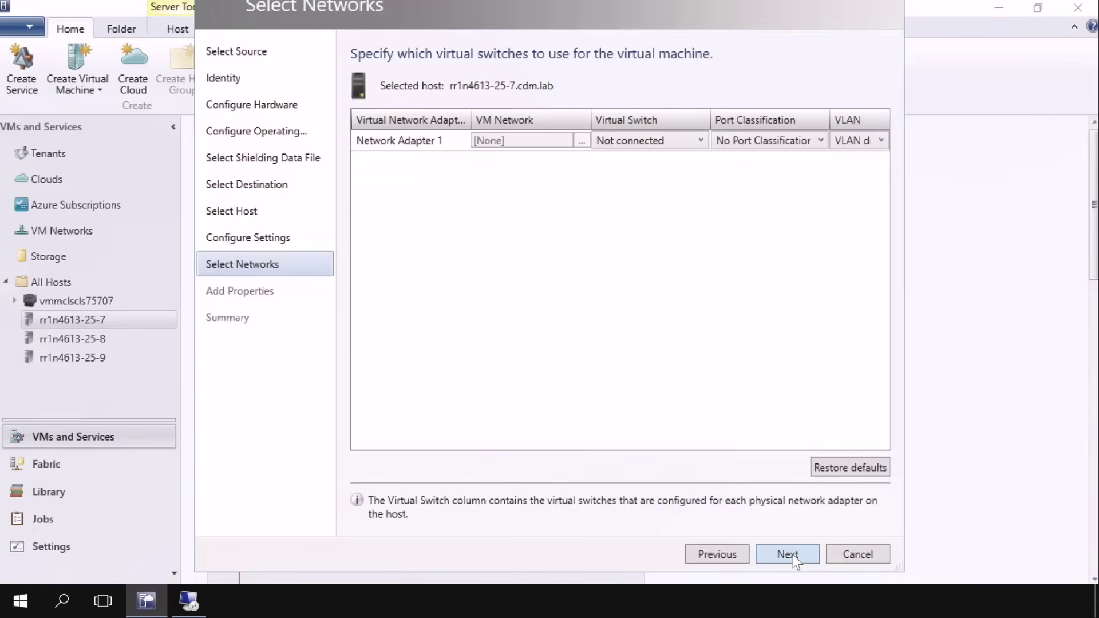
pyautogui.click(792, 555)
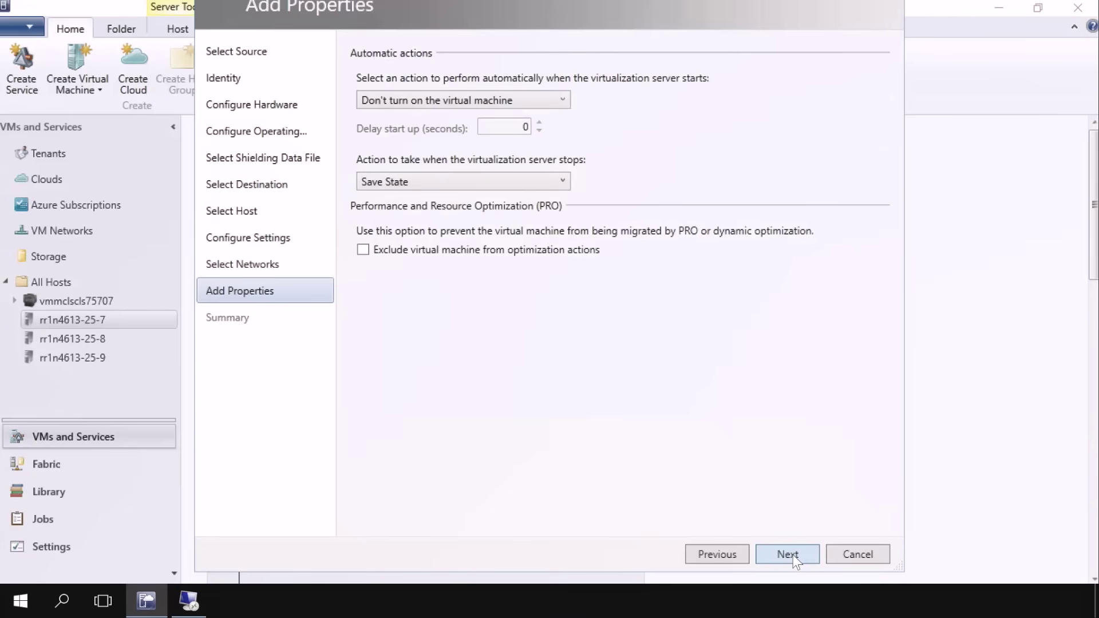
pyautogui.click(787, 554)
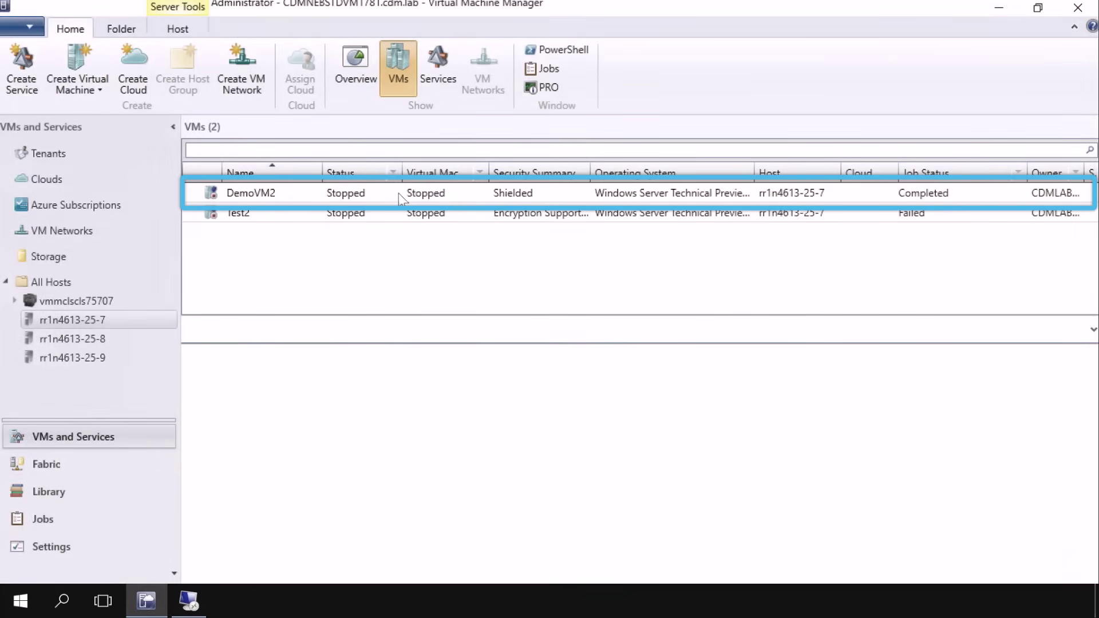
# Select the DemoVM2 virtual machine in the VM list and bring up its actions.
pyautogui.click(485, 194)
pyautogui.rightClick(485, 195)
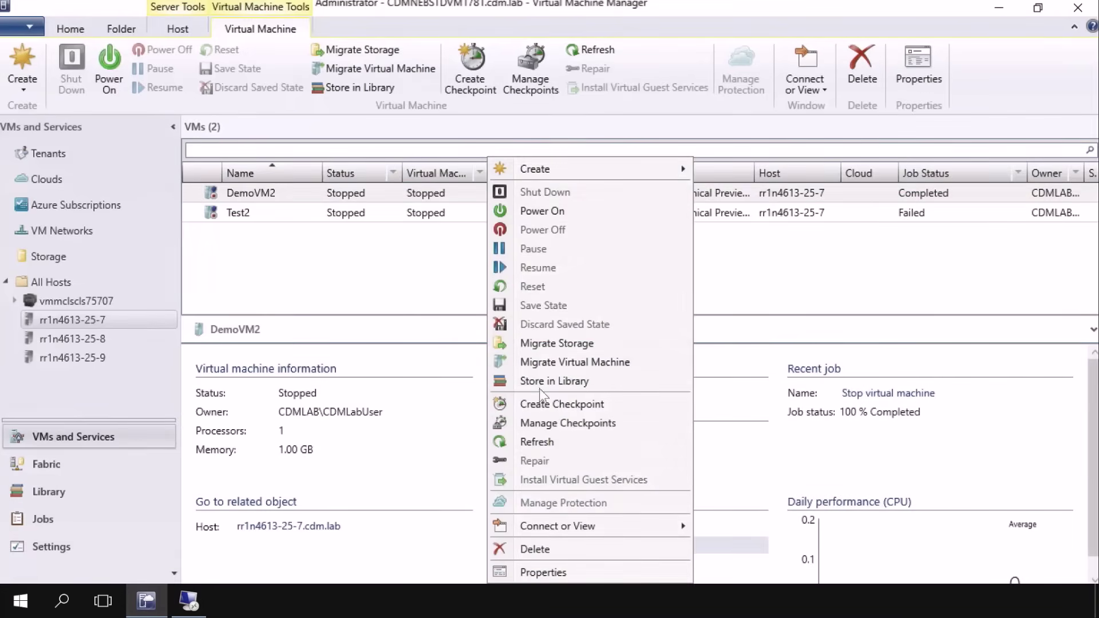
# Copy the full path of DemoVM2's LatestAutoSignedVHDX.vhdx disk, then close its properties.
pyautogui.click(554, 573)
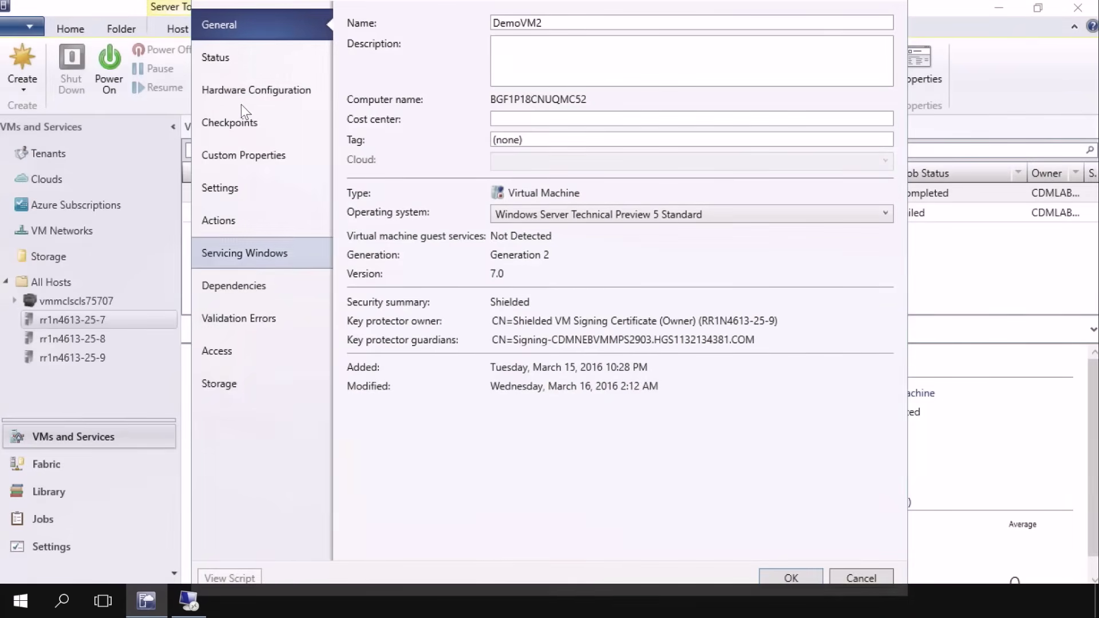
pyautogui.click(246, 94)
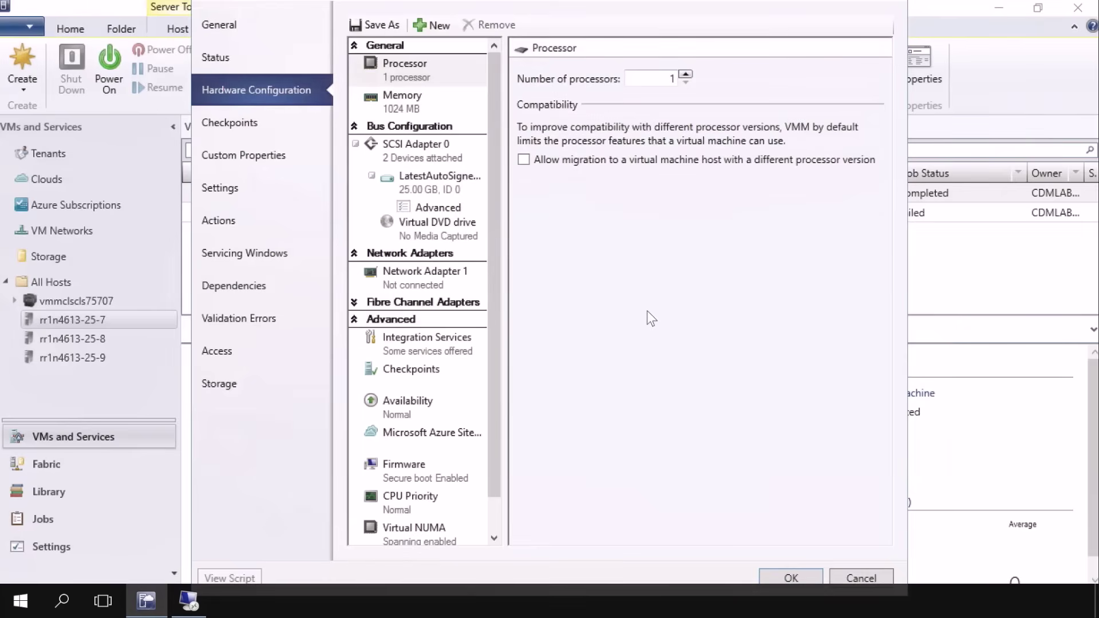
pyautogui.click(431, 182)
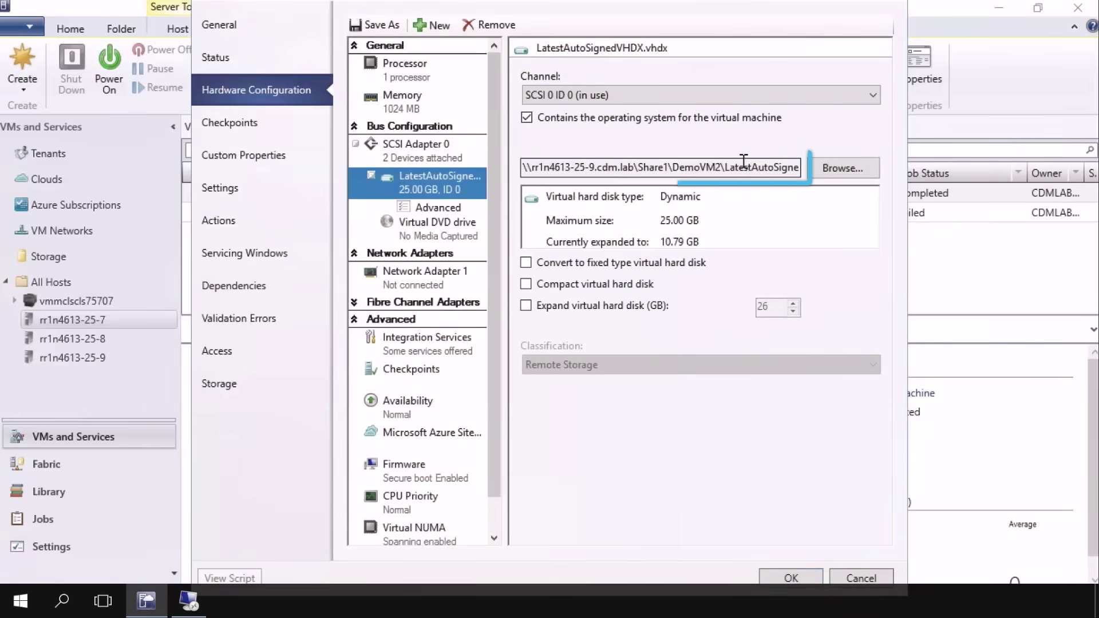
pyautogui.click(741, 166)
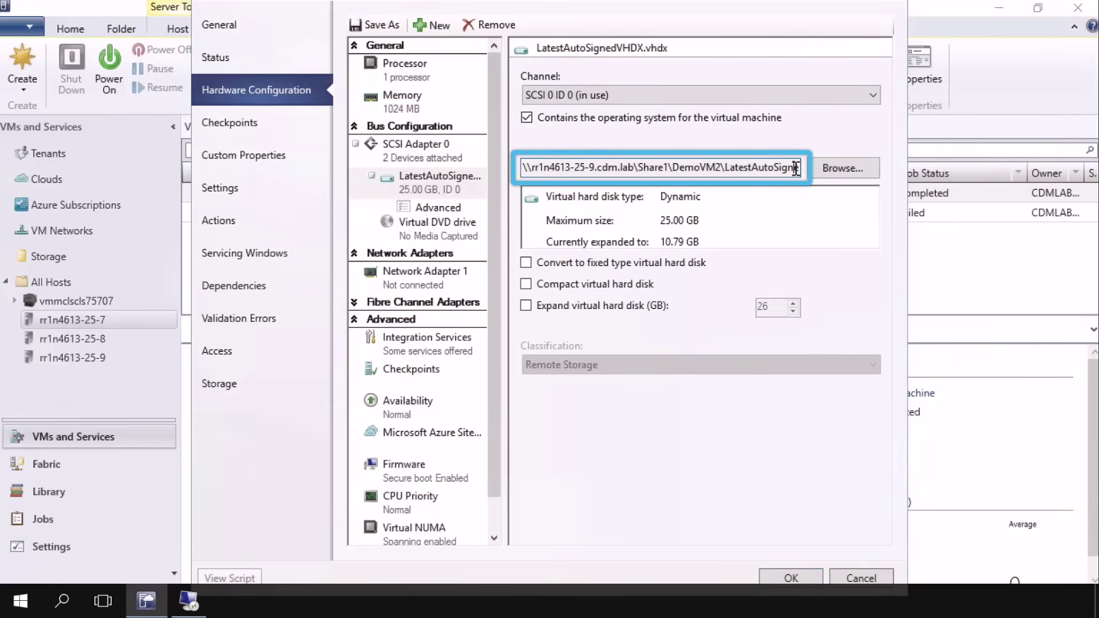
pyautogui.press('End')
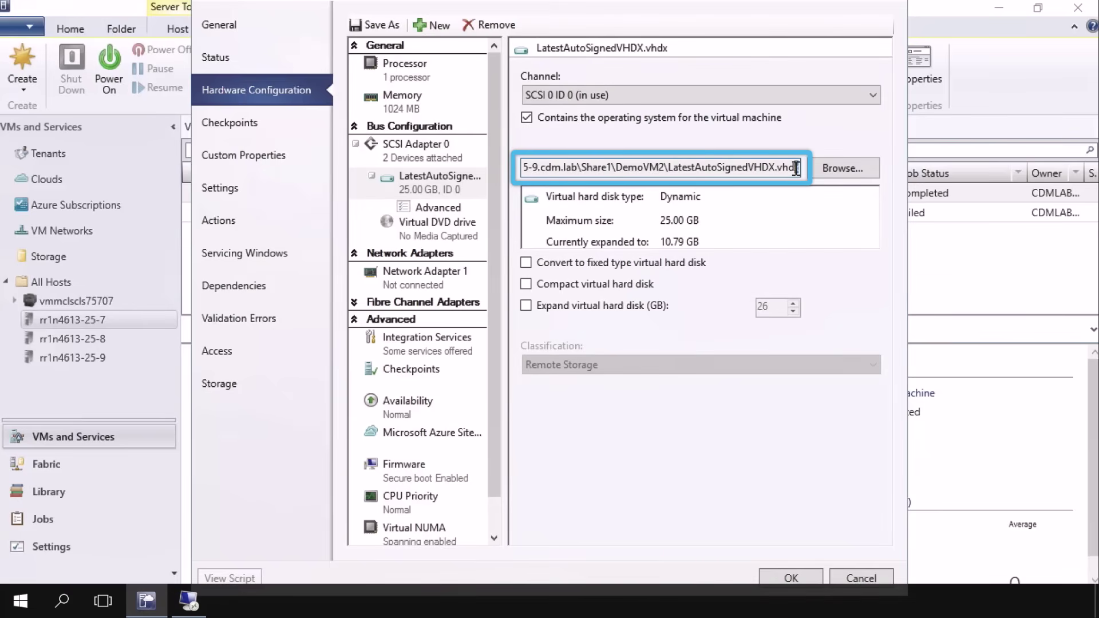
pyautogui.hotkey('shift', 'Left')
pyautogui.hotkey('shift', 'Left')
pyautogui.hotkey('shift', 'Left')
pyautogui.hotkey('shift', 'Left')
pyautogui.hotkey('shift', 'Left')
pyautogui.hotkey('shift', 'Left')
pyautogui.hotkey('shift', 'Left')
pyautogui.hotkey('shift', 'Left')
pyautogui.hotkey('shift', 'Left')
pyautogui.hotkey('shift', 'Left')
pyautogui.hotkey('shift', 'Left')
pyautogui.hotkey('shift', 'Left')
pyautogui.hotkey('shift', 'Left')
pyautogui.hotkey('shift', 'Left')
pyautogui.hotkey('shift', 'Left')
pyautogui.hotkey('shift', 'Left')
pyautogui.hotkey('shift', 'Left')
pyautogui.hotkey('shift', 'Left')
pyautogui.hotkey('shift', 'Left')
pyautogui.hotkey('shift', 'Left')
pyautogui.hotkey('ctrl', 'c')
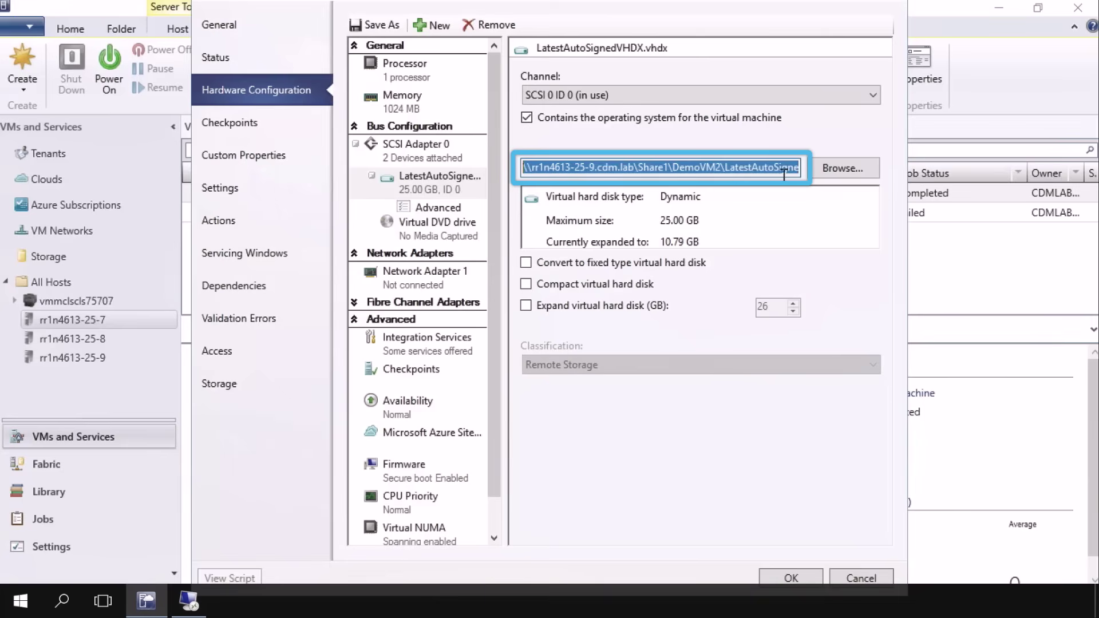
pyautogui.click(857, 578)
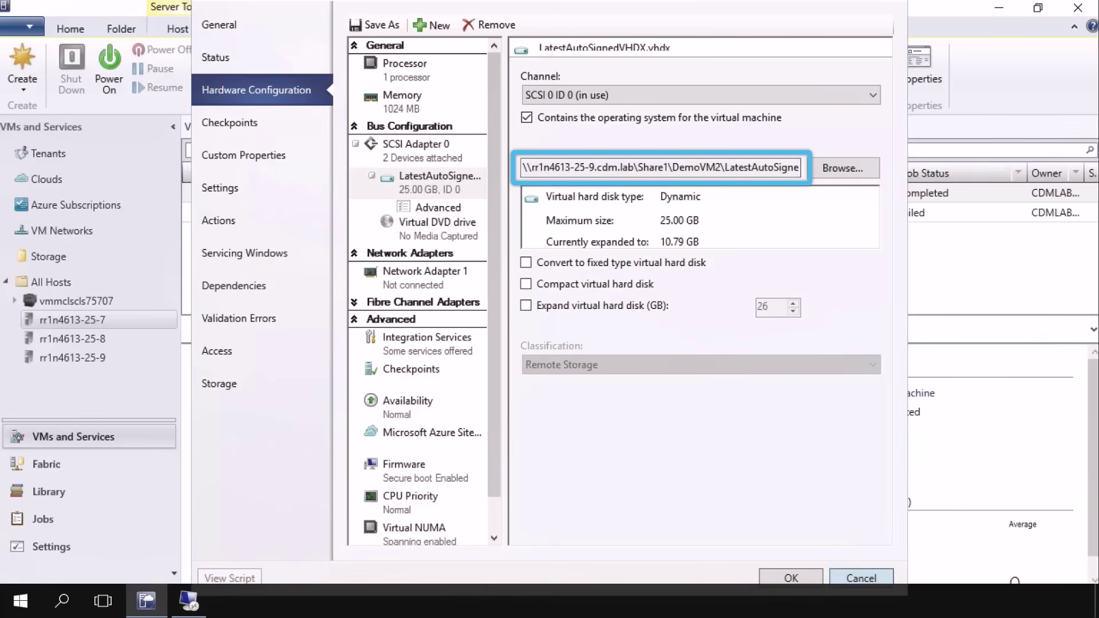
# Attach the copied LatestAutoSignedVHDX.vhdx path in Disk Management and select its encrypted E: partition.
pyautogui.click(186, 598)
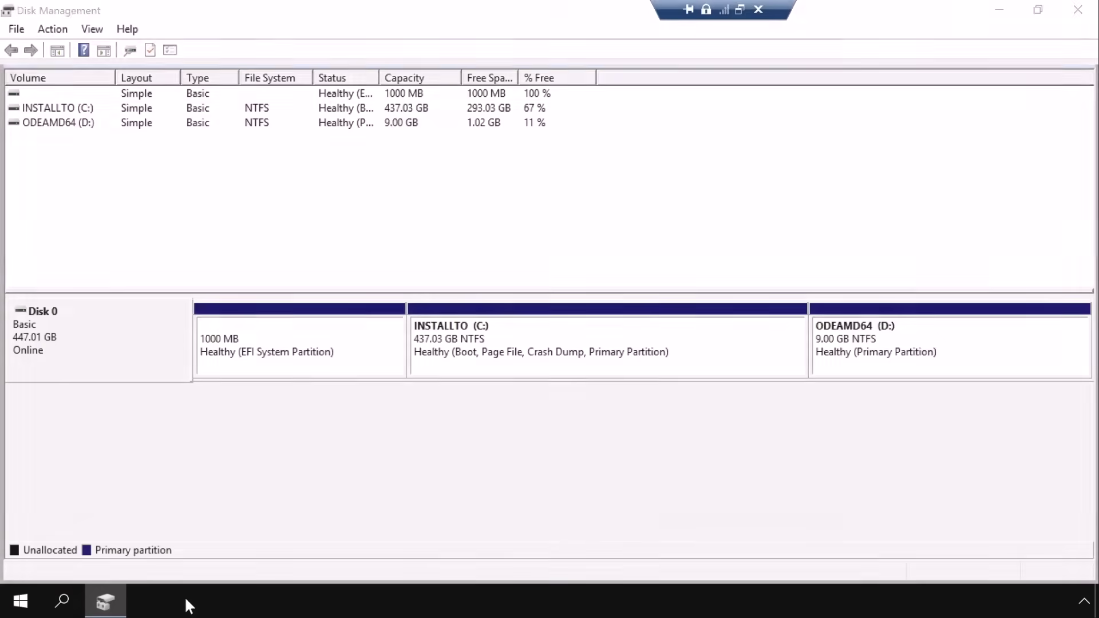
pyautogui.click(44, 31)
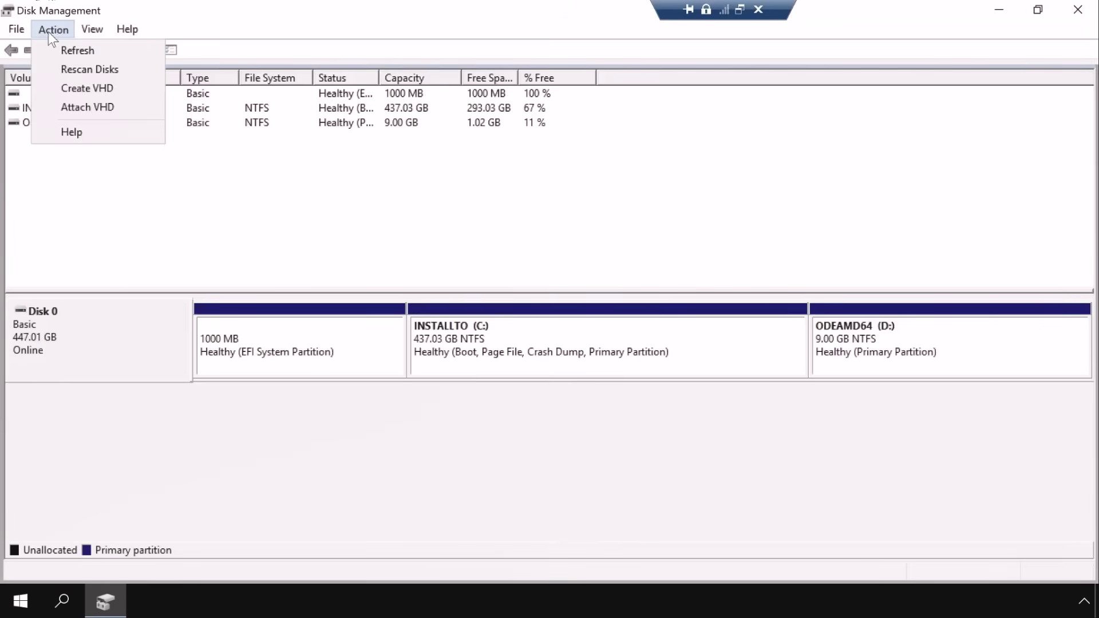
pyautogui.click(81, 107)
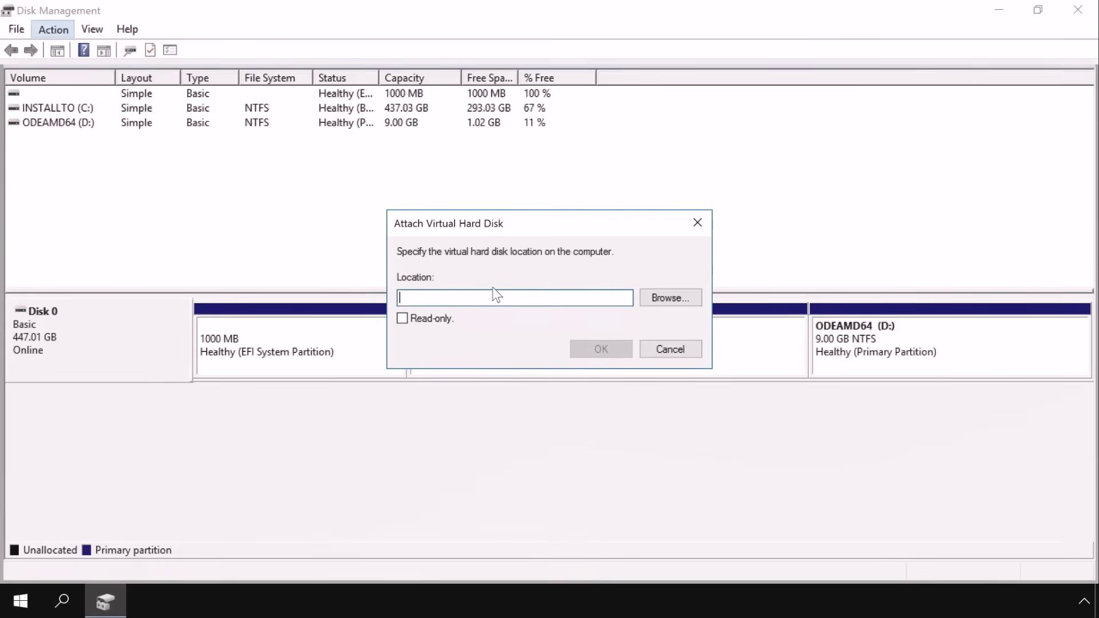
pyautogui.hotkey('ctrl', 'v')
pyautogui.click(590, 349)
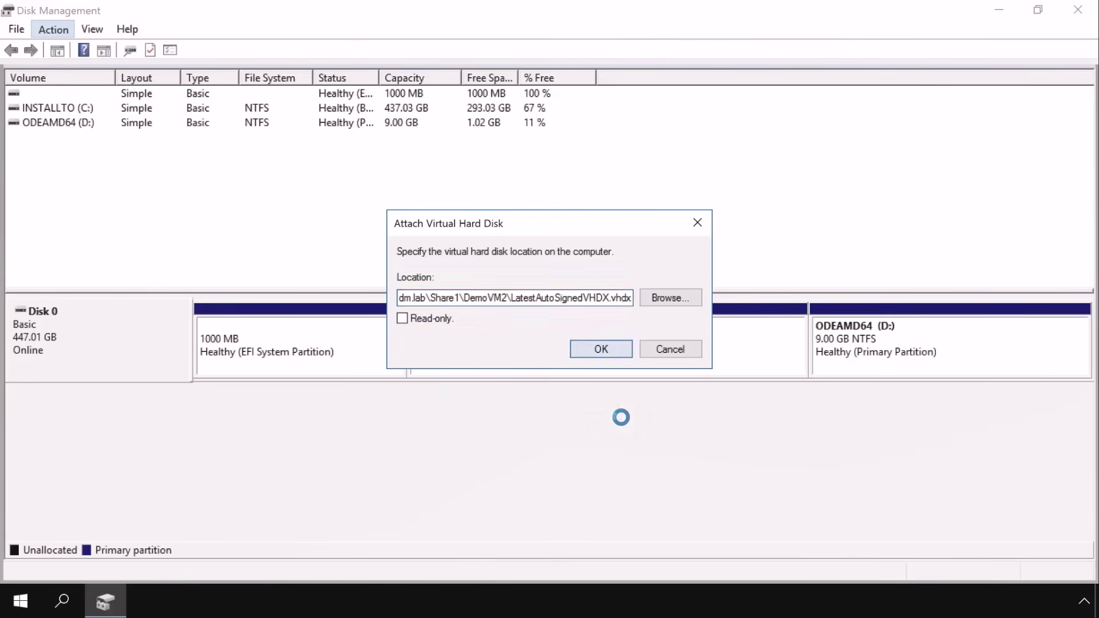
pyautogui.click(625, 444)
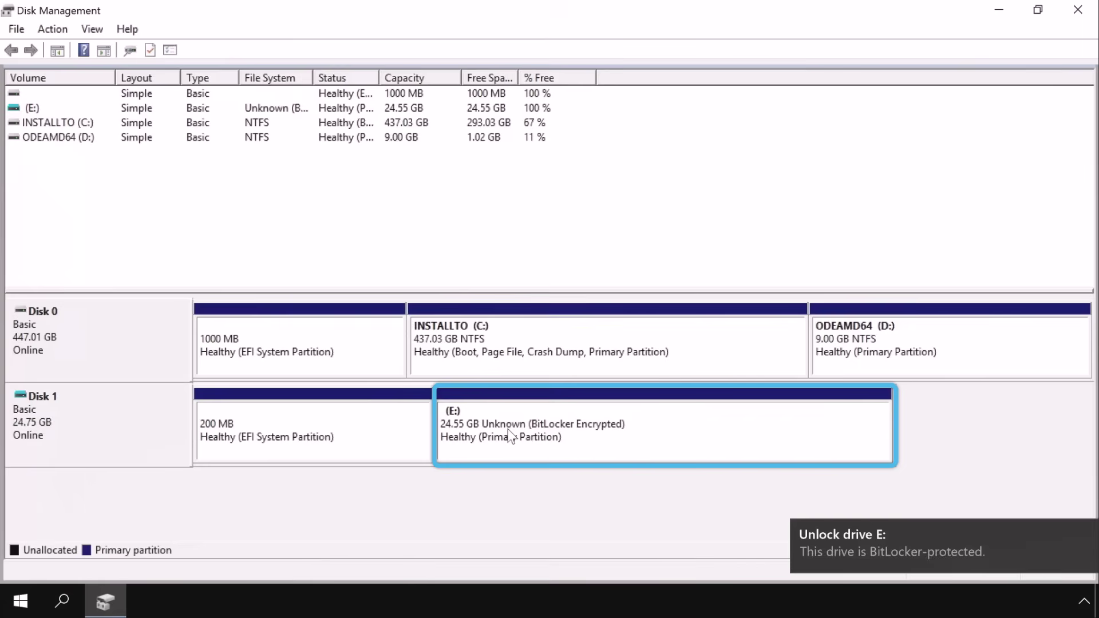
pyautogui.rightClick(621, 443)
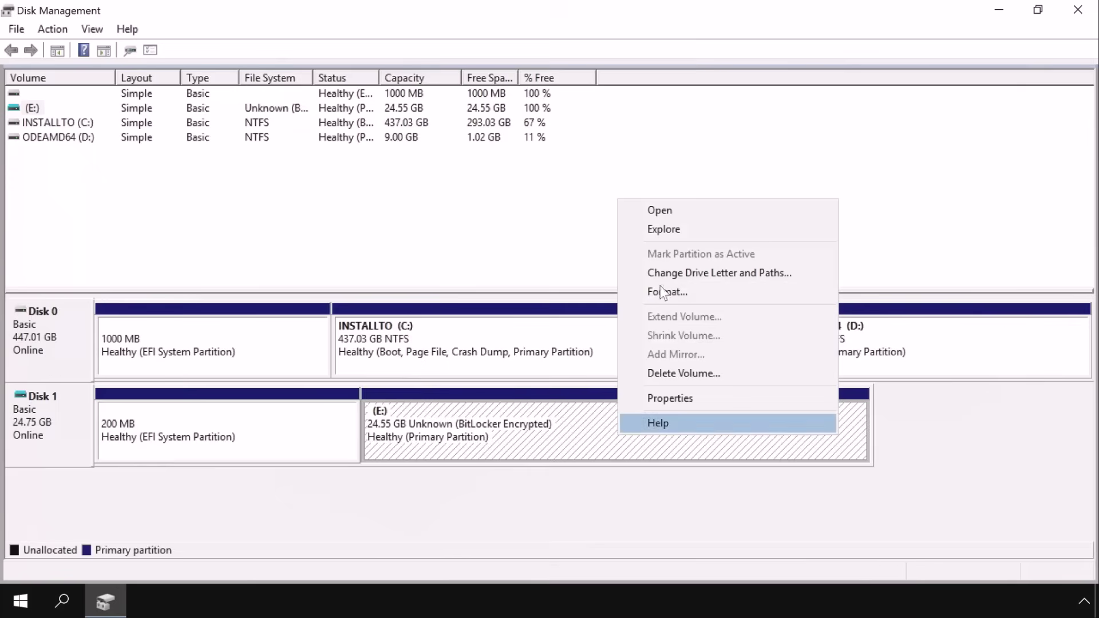
# Attempt to open drive E:, which fails with 'Access is denied'.
pyautogui.click(661, 211)
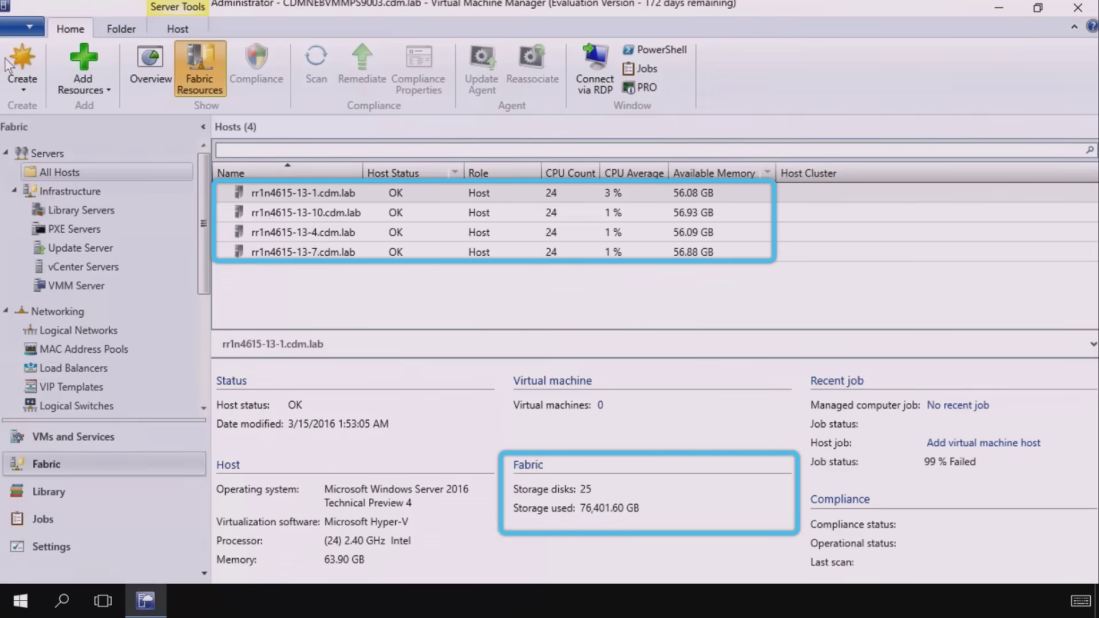
# Begin a new Hyper-V cluster named DemoCluster with Storage Spaces Direct enabled.
pyautogui.click(22, 90)
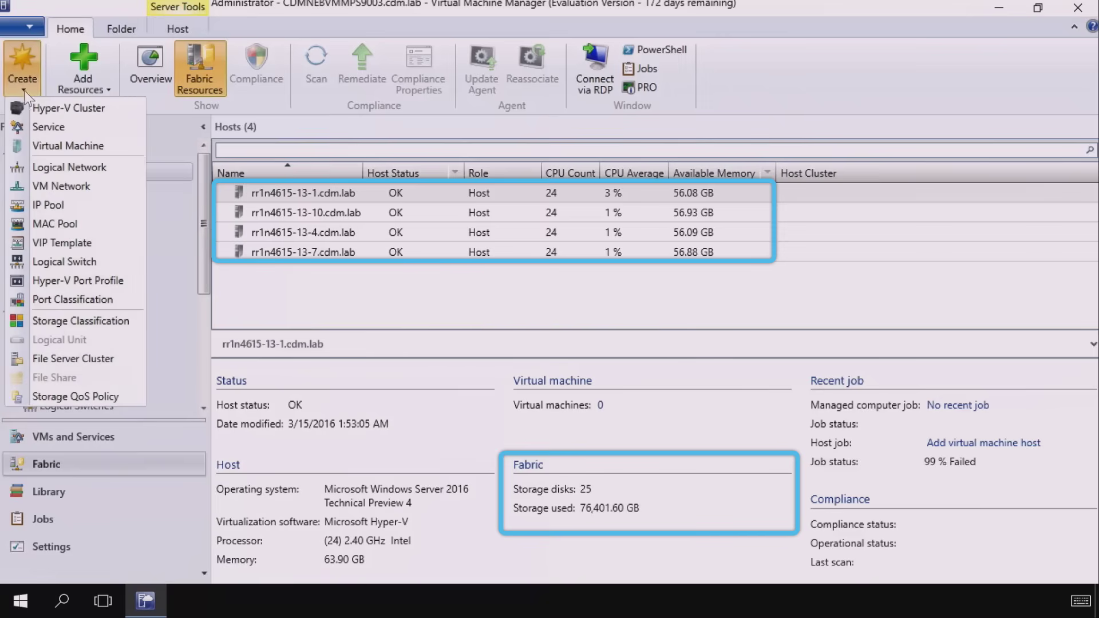
pyautogui.click(61, 111)
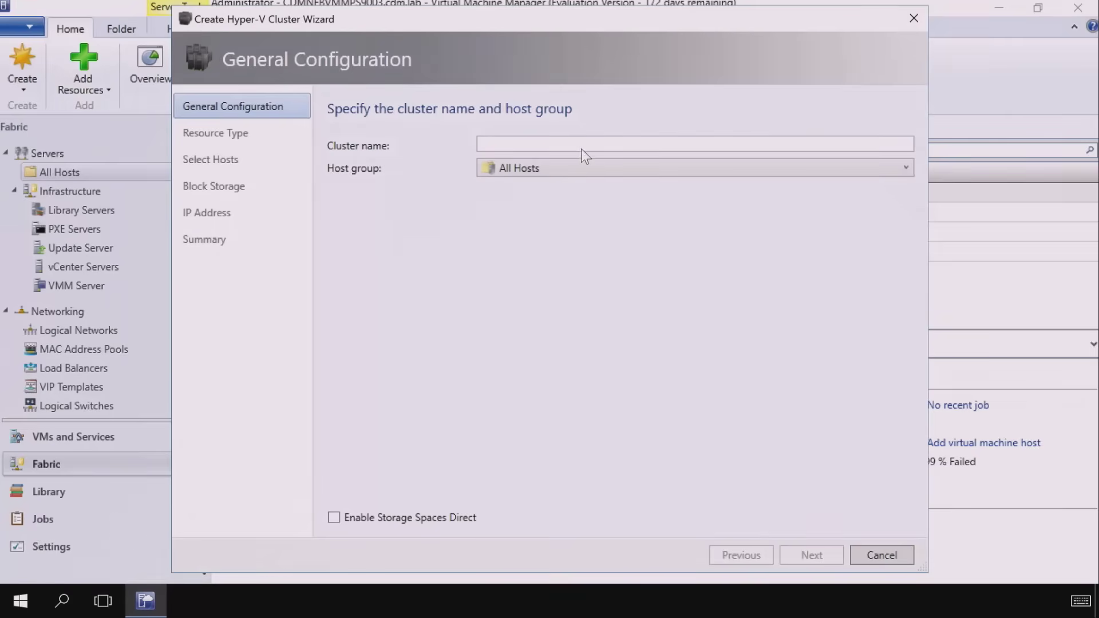
pyautogui.click(574, 147)
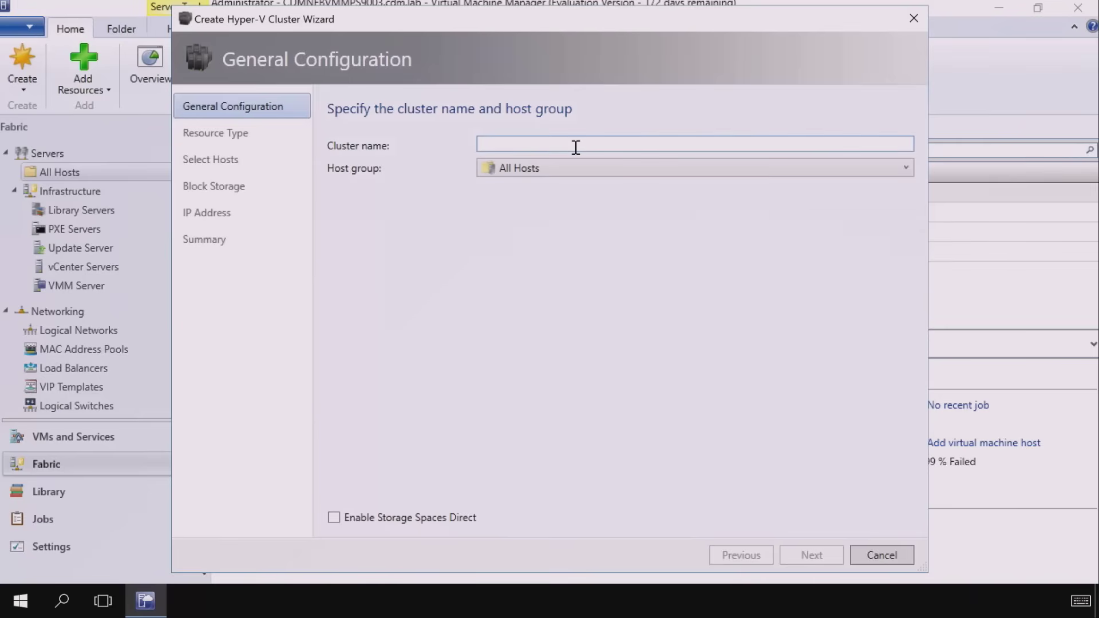
pyautogui.write('DemoCluster')
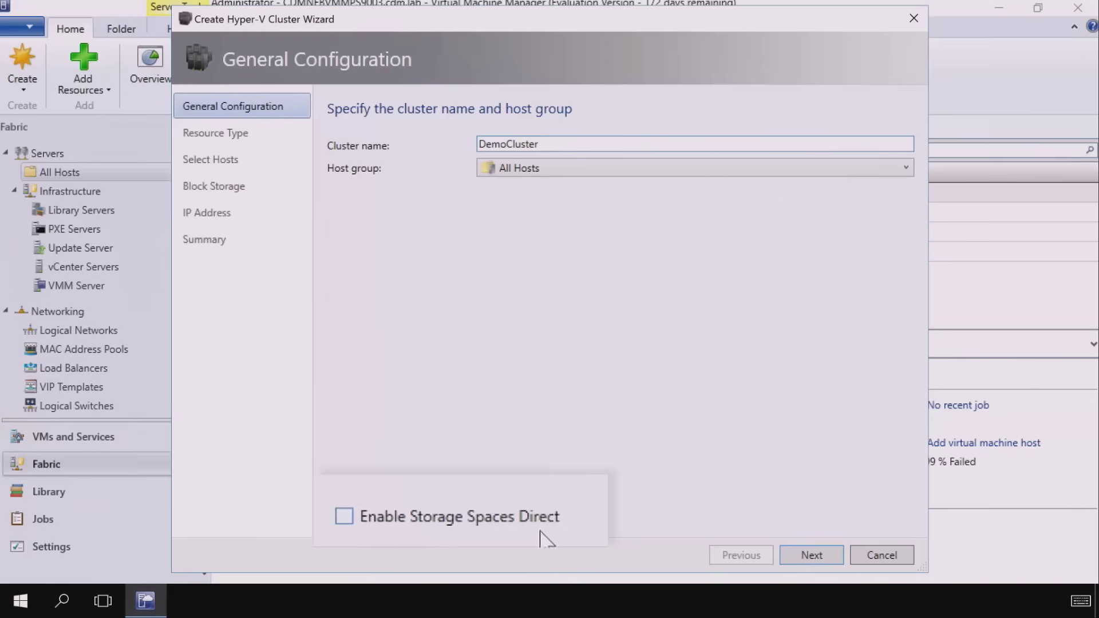
pyautogui.click(344, 521)
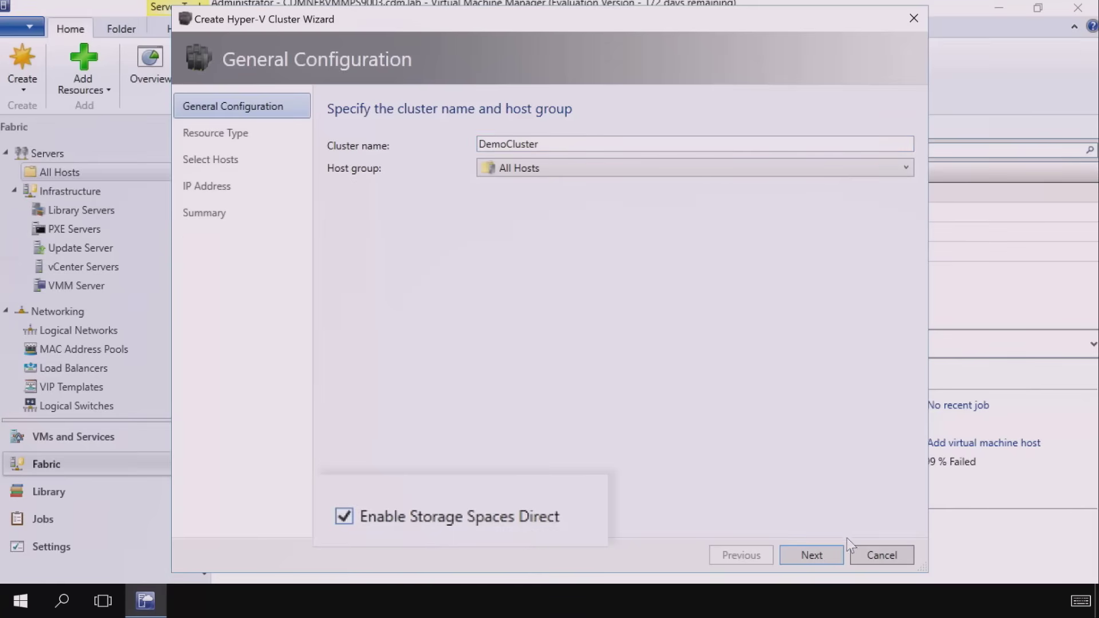
pyautogui.click(827, 553)
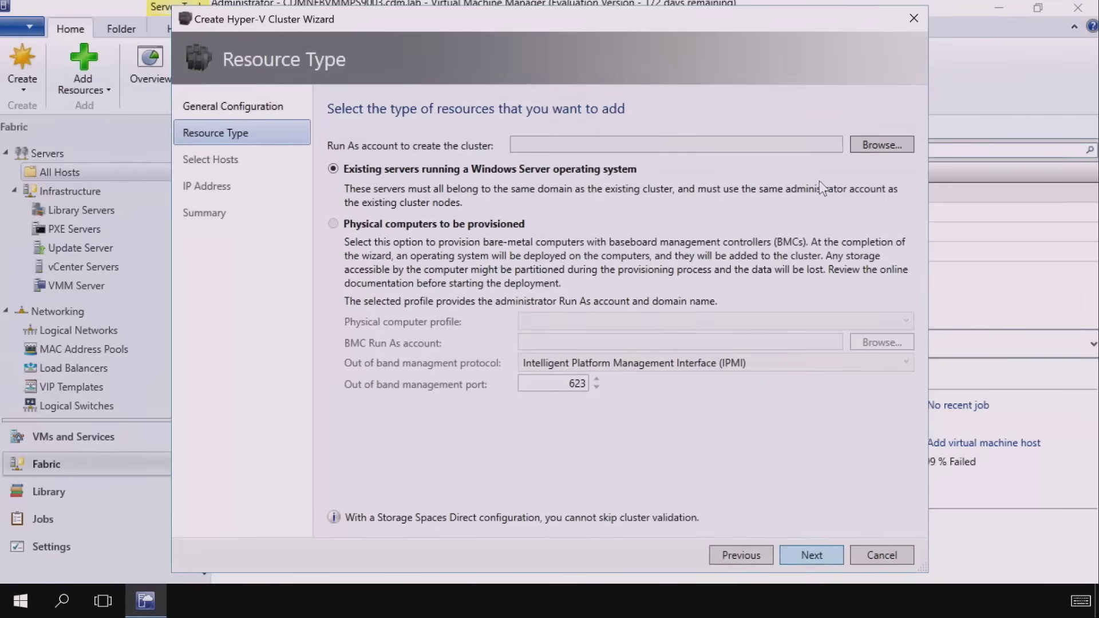
# Use the admin Run As account and include all four hosts in the cluster.
pyautogui.click(881, 144)
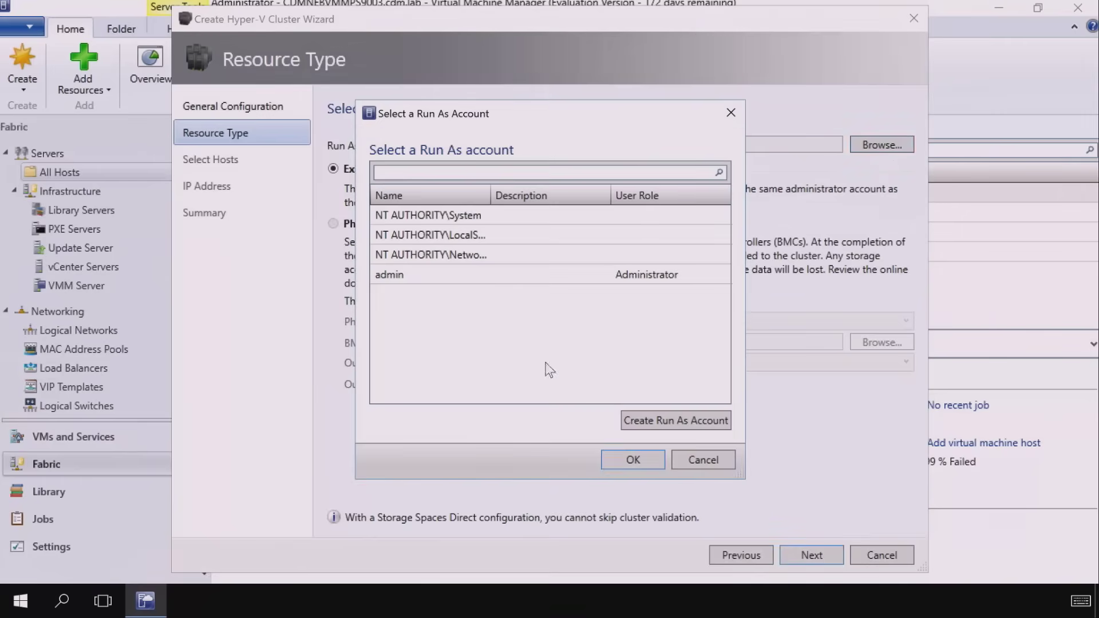
pyautogui.click(561, 274)
pyautogui.click(633, 460)
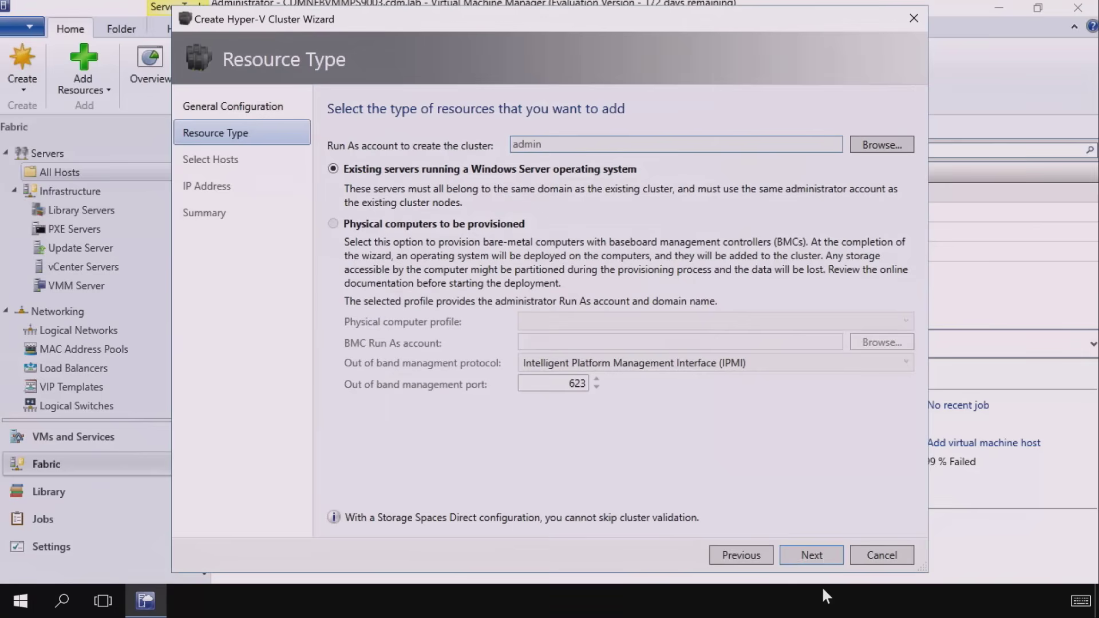
pyautogui.click(809, 558)
pyautogui.click(340, 202)
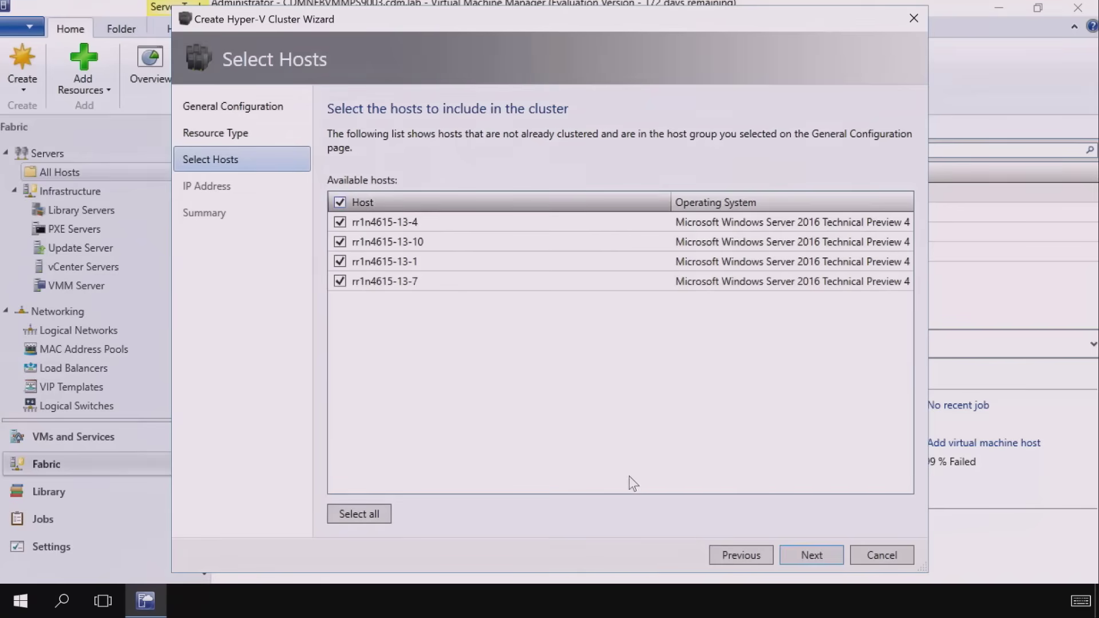
pyautogui.click(792, 553)
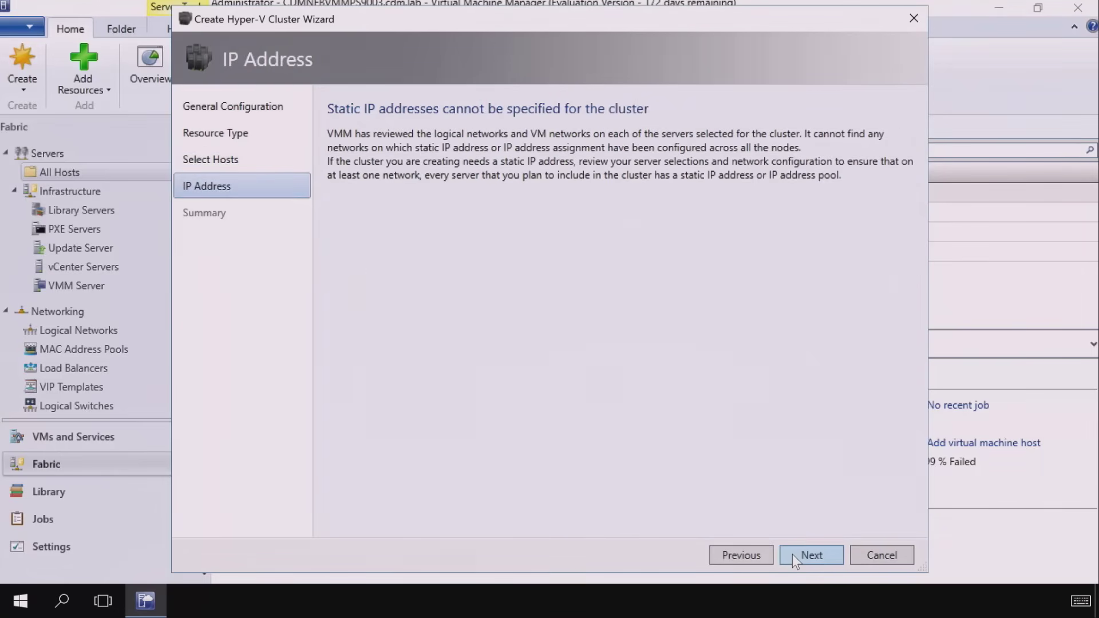
pyautogui.click(792, 554)
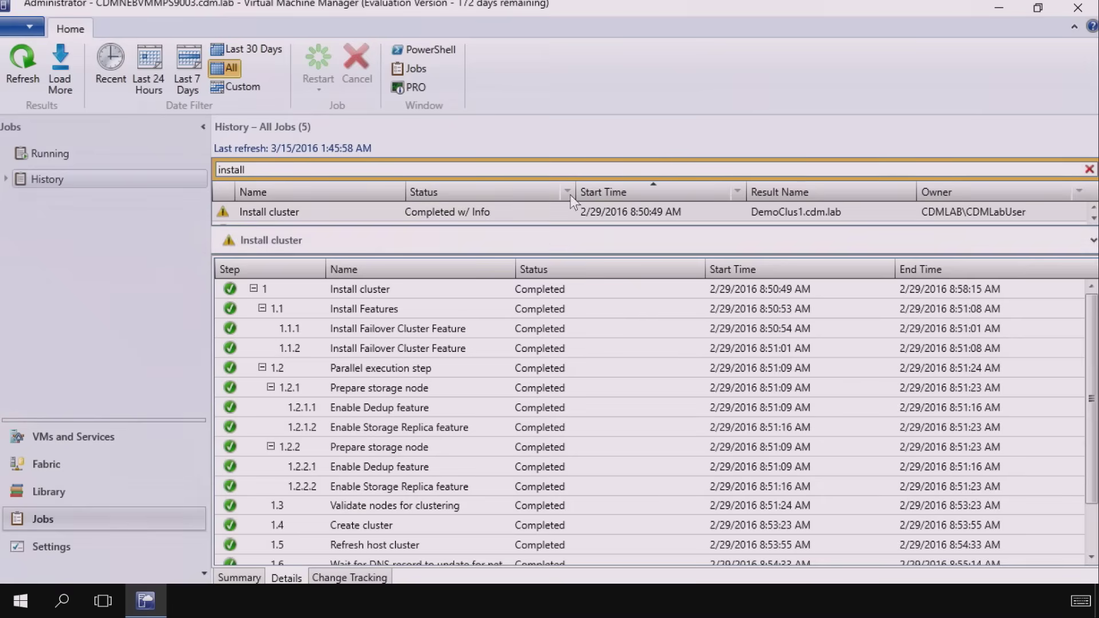
# Review the DemoClus1 Install cluster job's step details, then select the AD Federation Services Technical Preview pack.
pyautogui.click(393, 213)
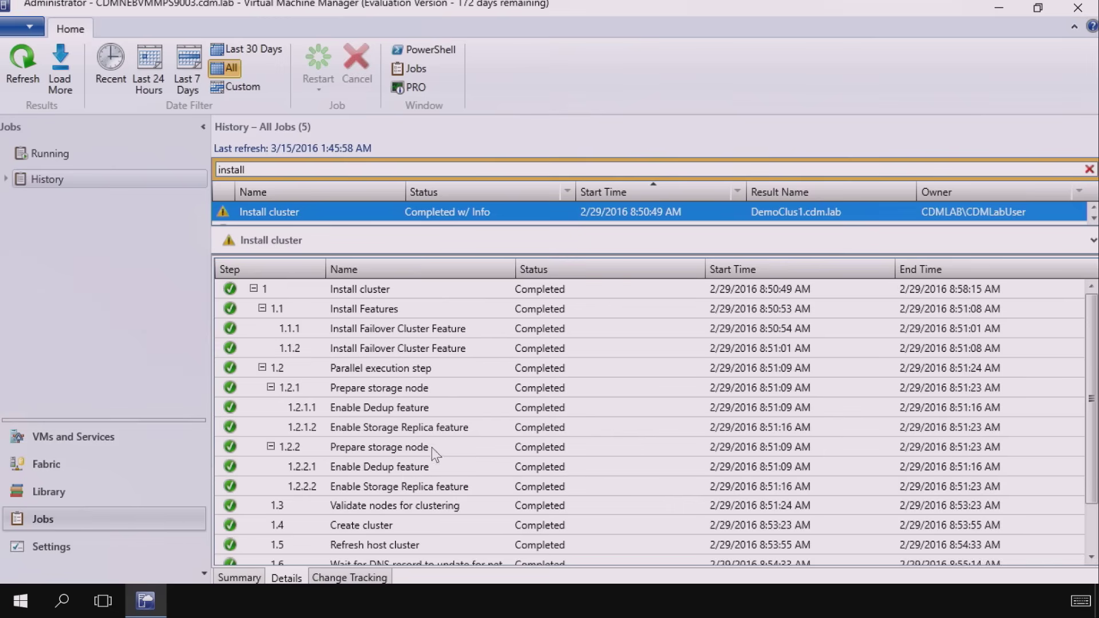
pyautogui.moveTo(722, 6)
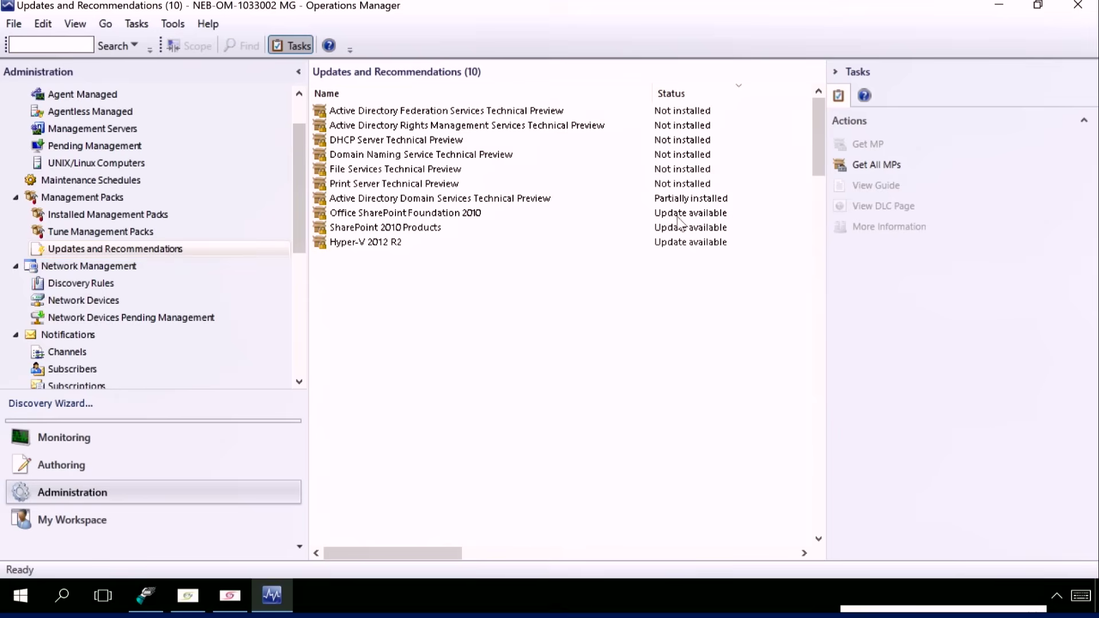
pyautogui.click(495, 116)
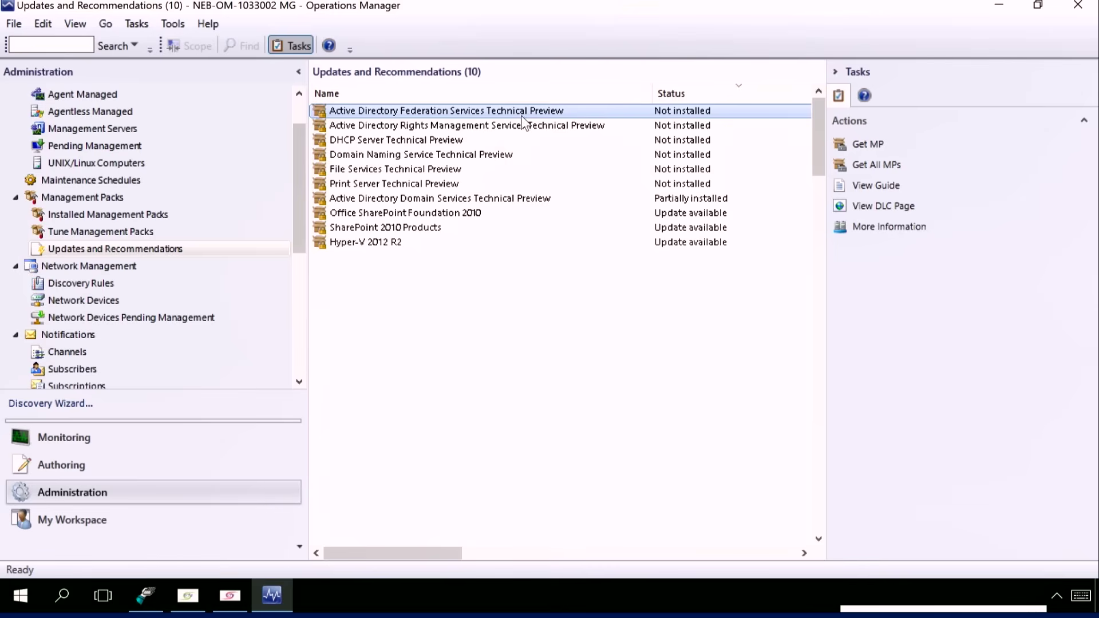
# Check why the AD Federation Services Technical Preview pack is recommended, import it, then select Office SharePoint Foundation 2010.
pyautogui.click(884, 228)
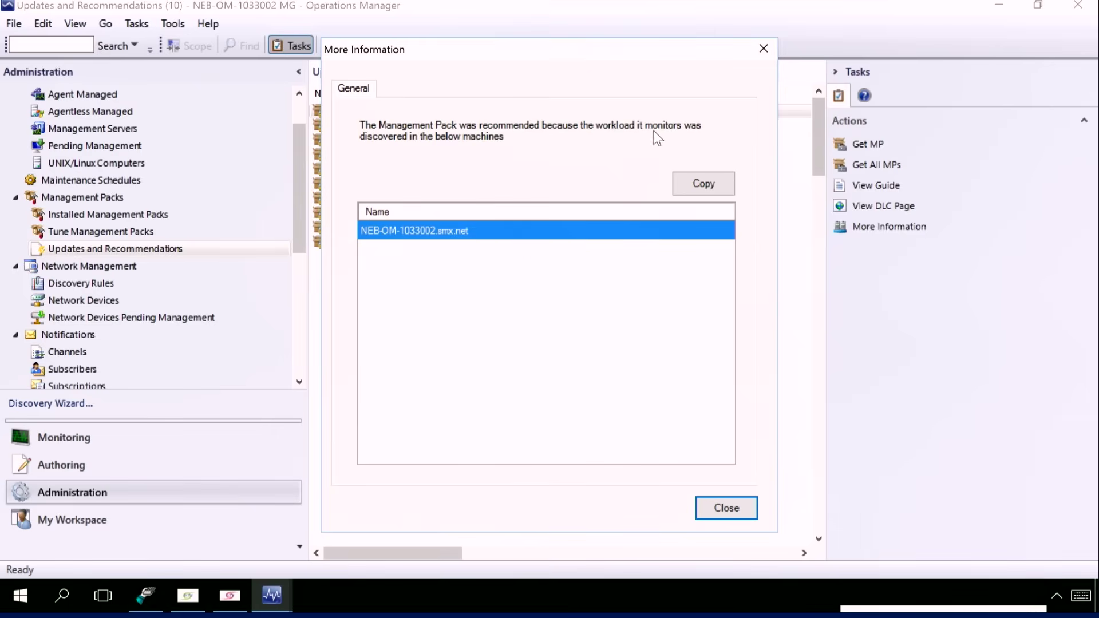
pyautogui.click(763, 49)
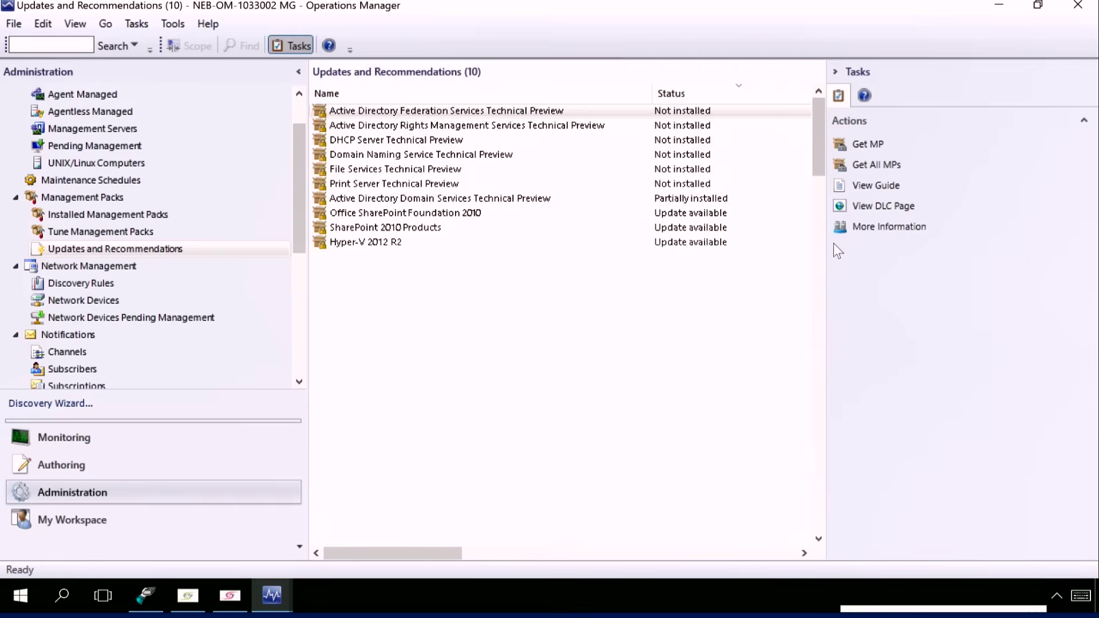
pyautogui.click(868, 145)
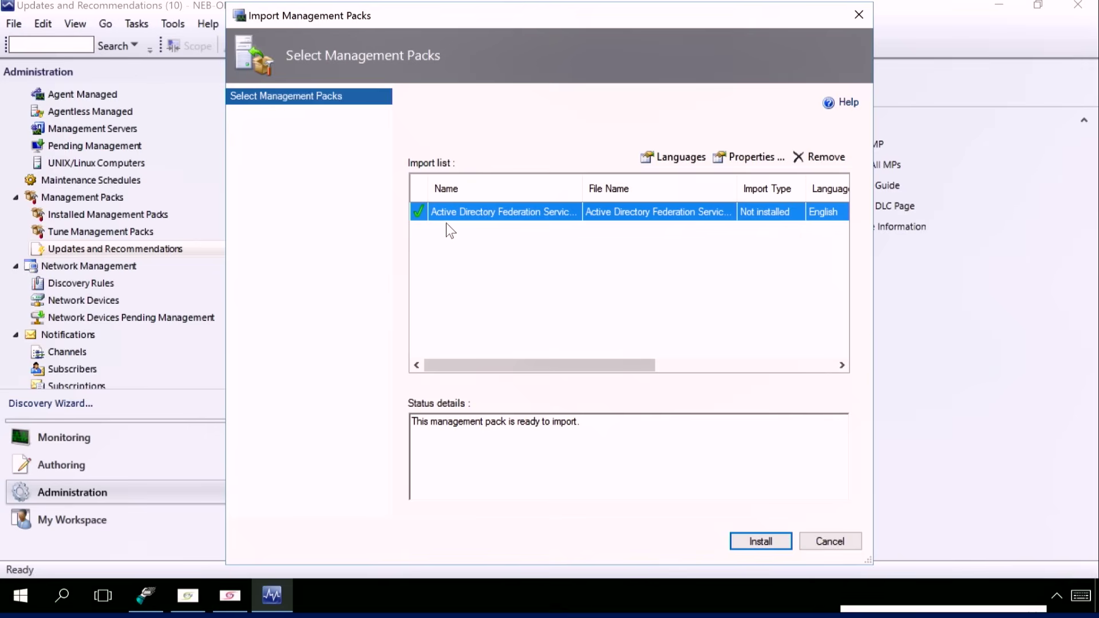
pyautogui.click(760, 541)
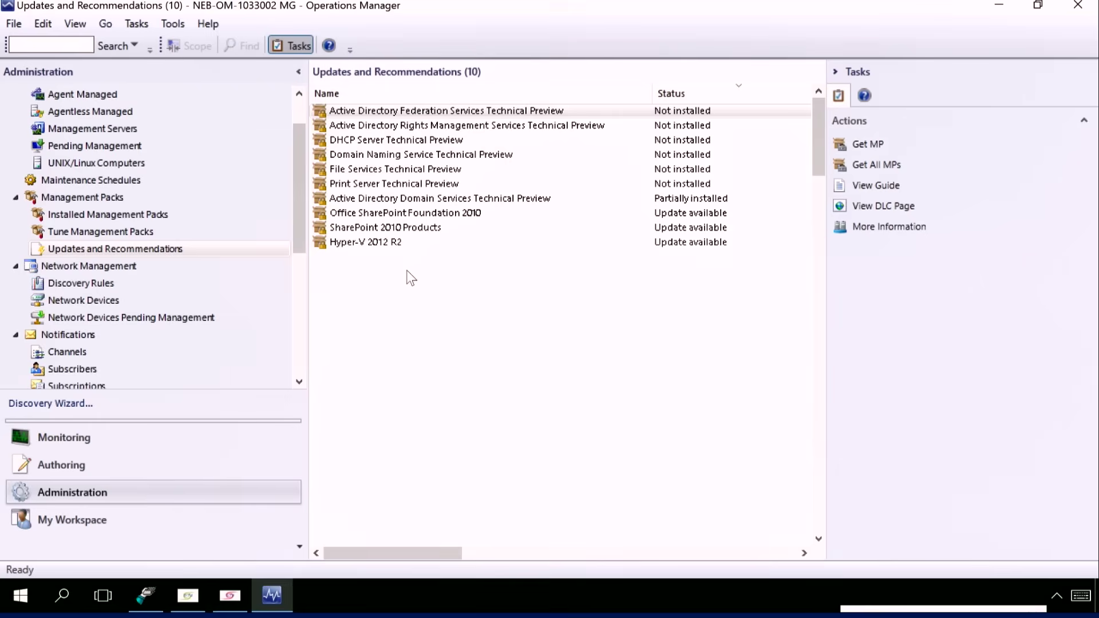
pyautogui.click(648, 219)
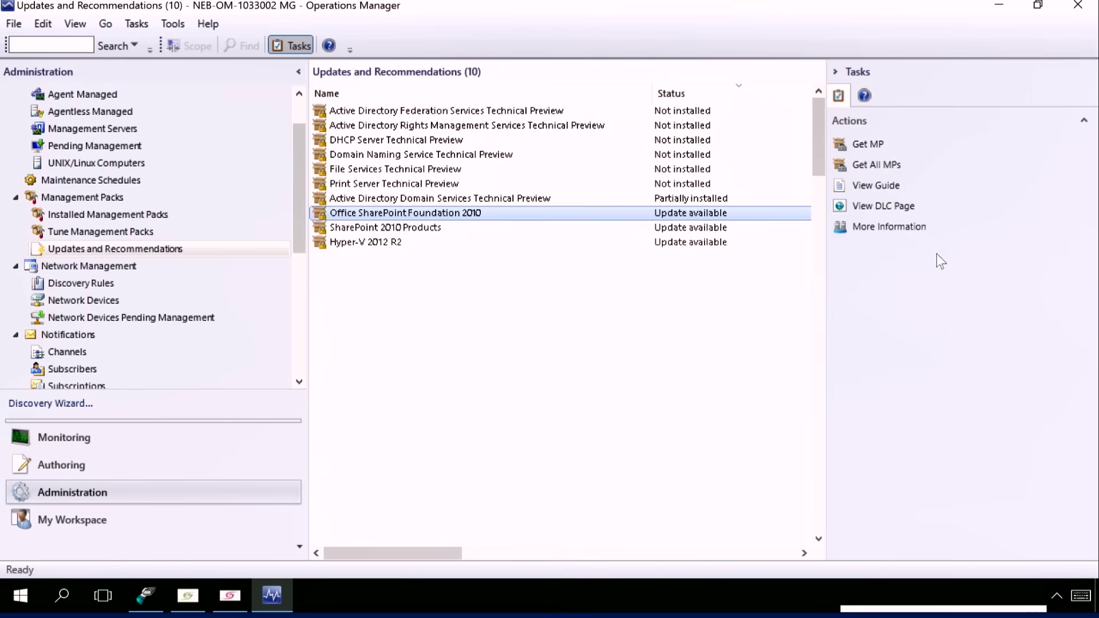
# View and dismiss the Office SharePoint Foundation 2010 pack's update version details.
pyautogui.click(899, 229)
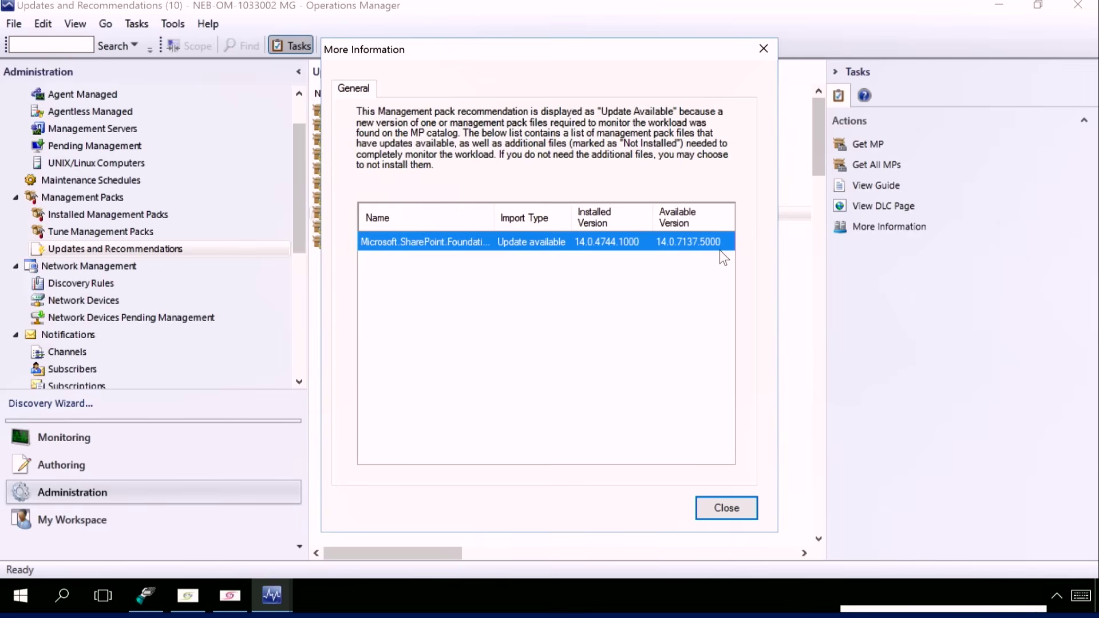
pyautogui.click(739, 507)
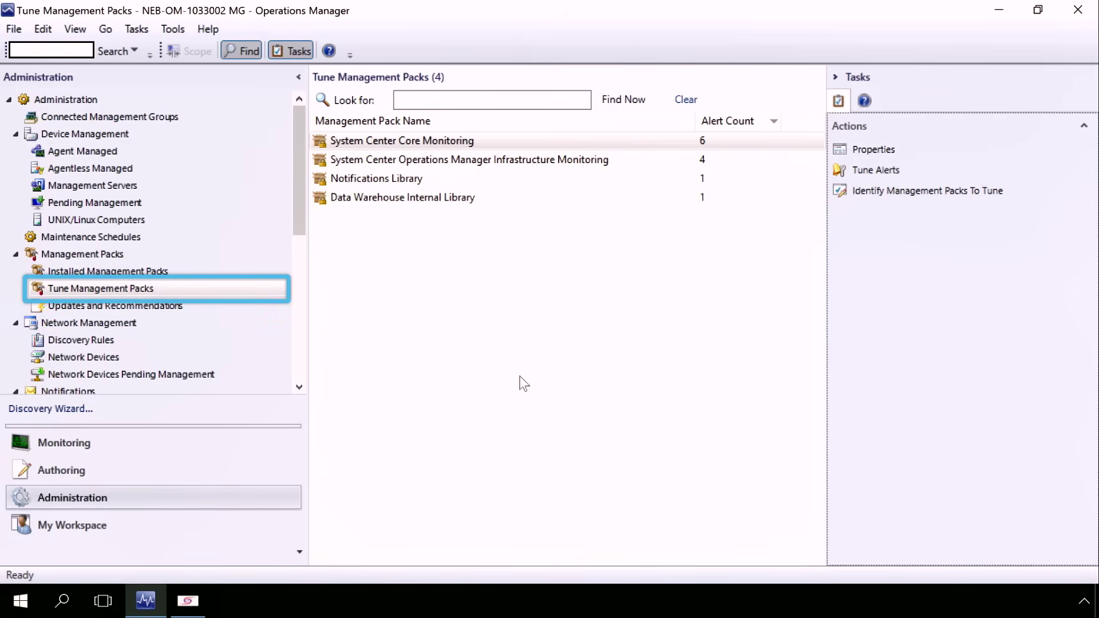
# List packs with at least 1 alert from 12/17/2015 to 3/16/2016, then tune Core Monitoring's alerts.
pyautogui.click(900, 191)
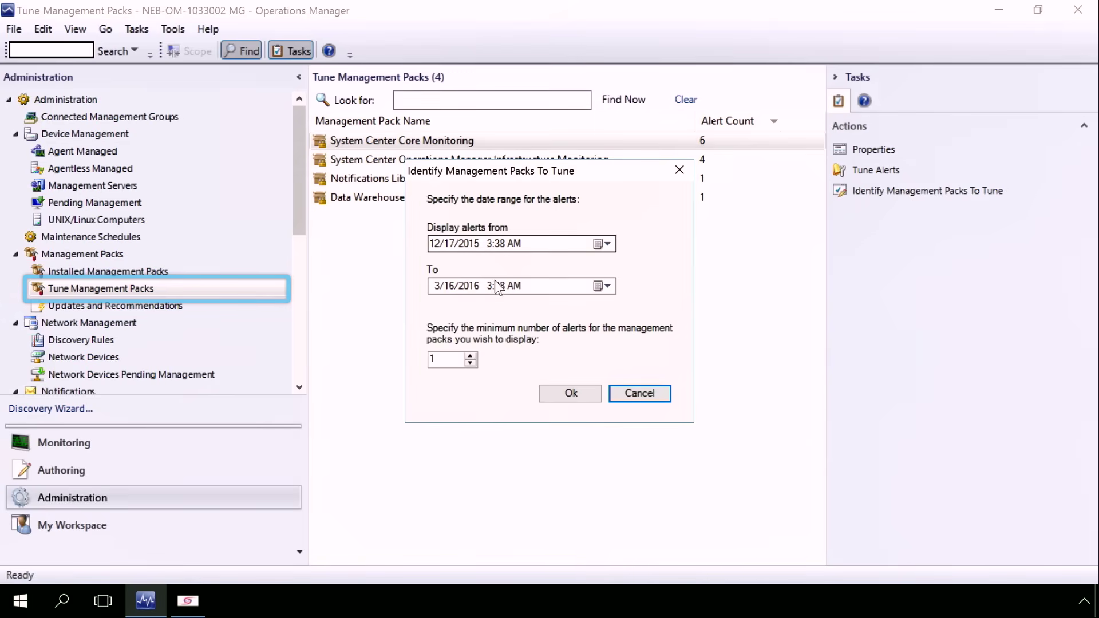
pyautogui.doubleClick(435, 361)
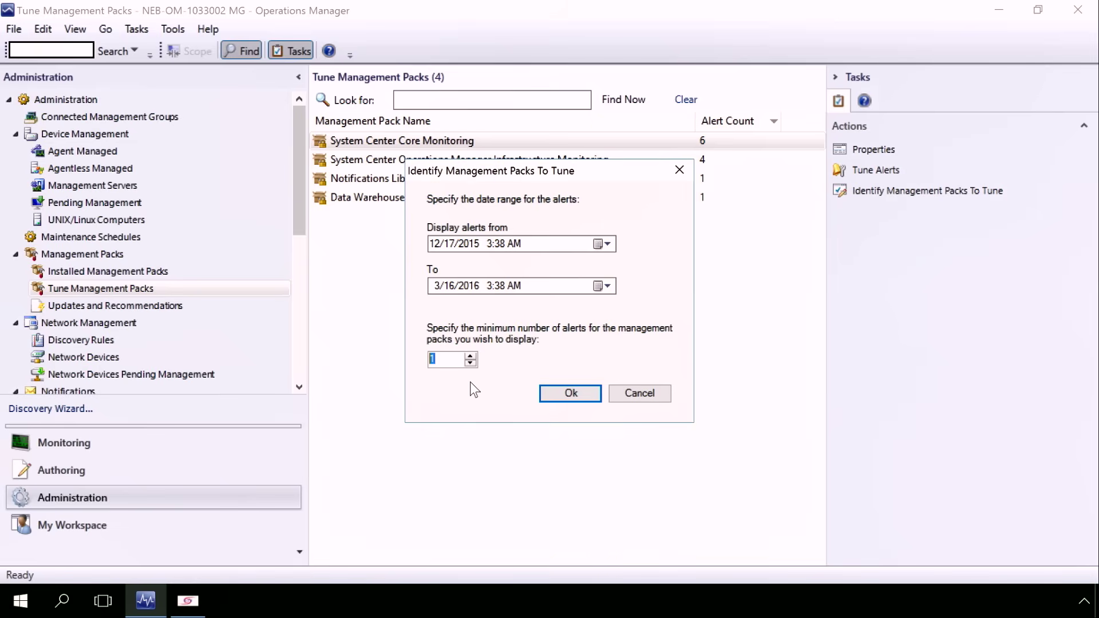
pyautogui.click(579, 397)
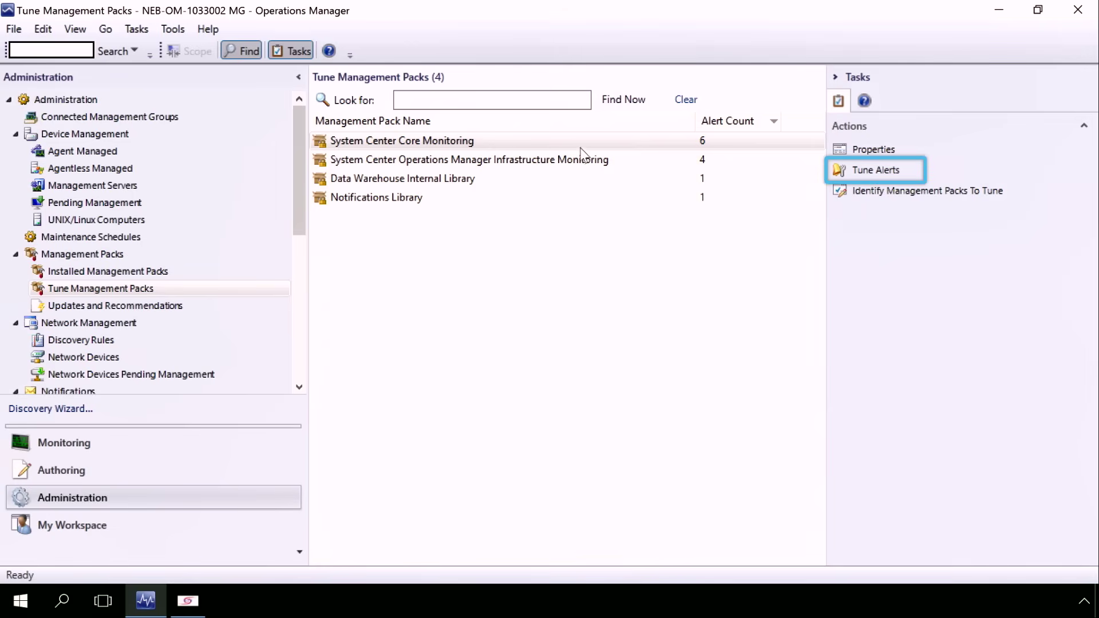
pyautogui.click(868, 172)
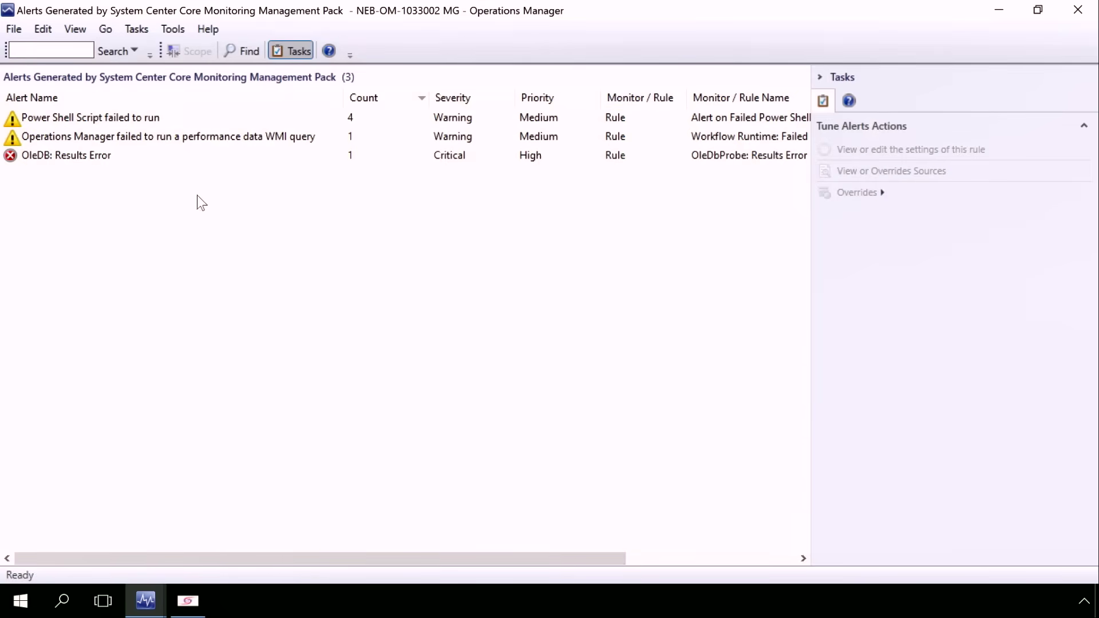
# Trace the Power Shell Script failed to run alert to its single source, NEB-OM-1033002.smx.net.
pyautogui.click(111, 122)
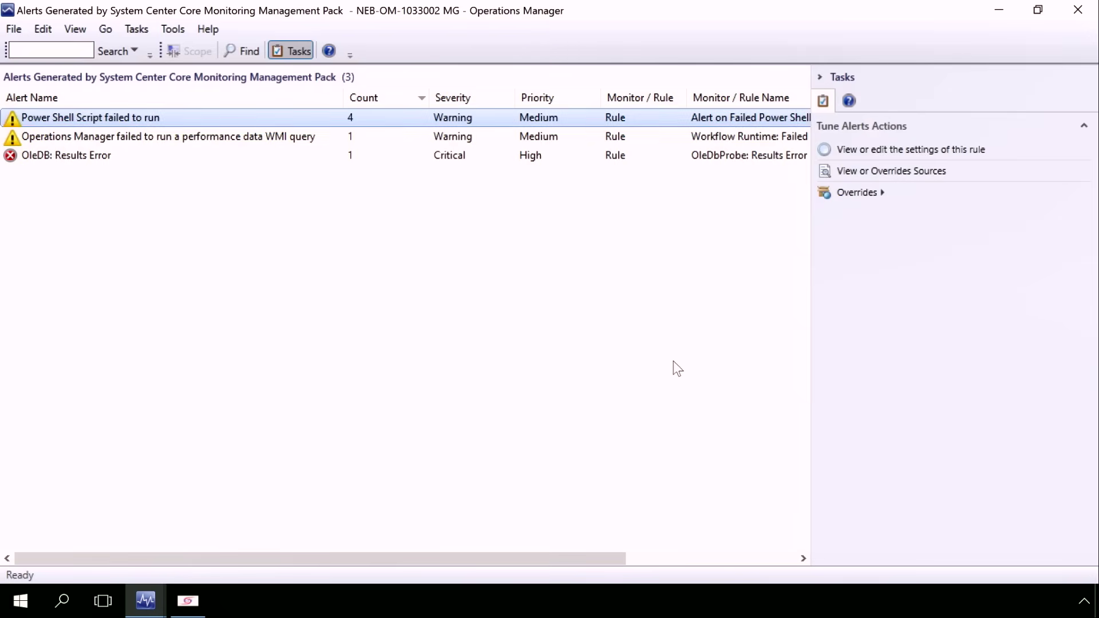
pyautogui.click(853, 173)
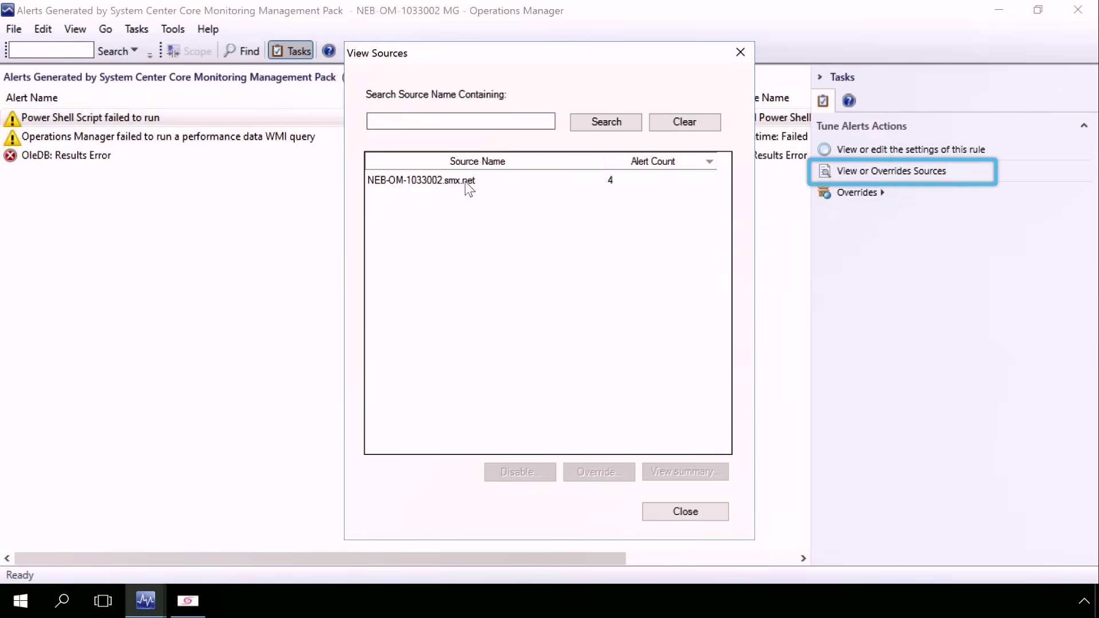
pyautogui.click(411, 182)
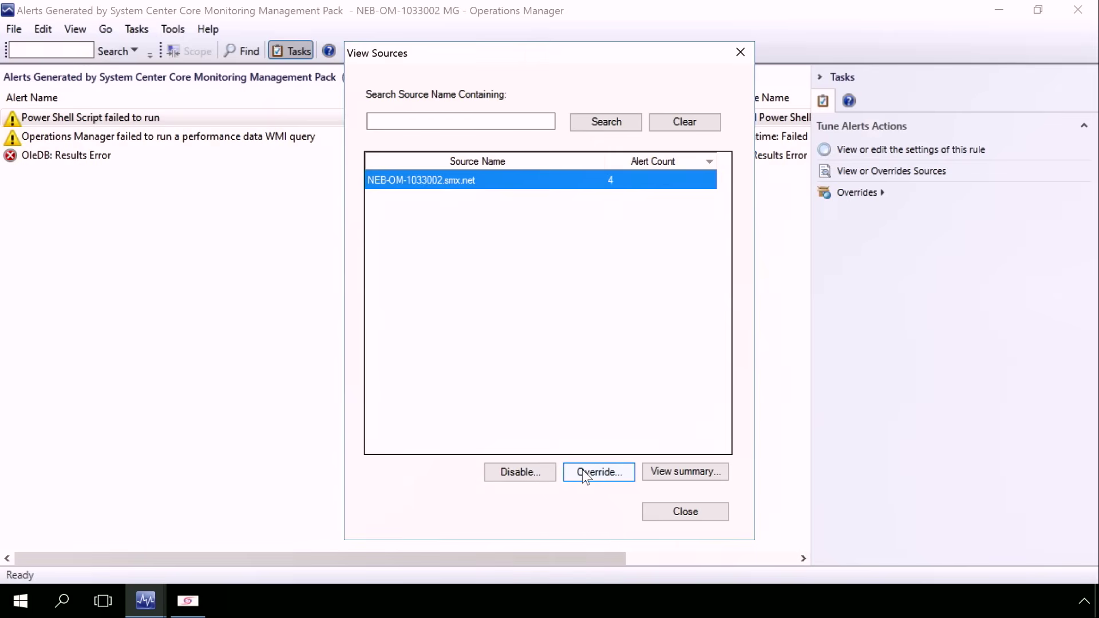
pyautogui.click(741, 53)
# Look over the Disable the Rule override options for the alert without choosing one.
pyautogui.click(850, 195)
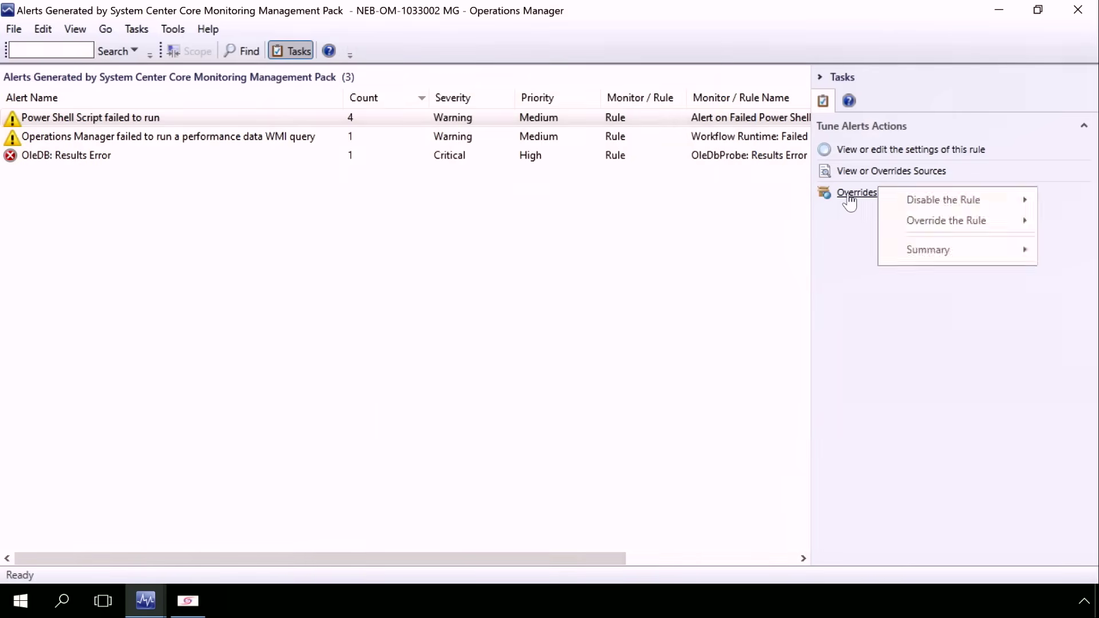
pyautogui.moveTo(932, 205)
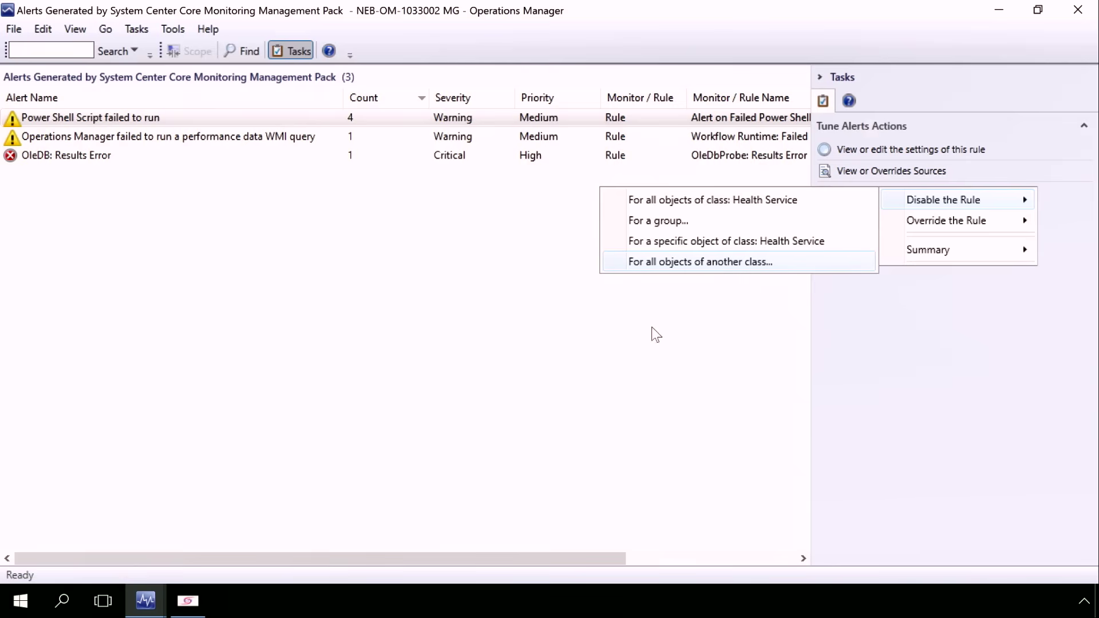
pyautogui.click(490, 345)
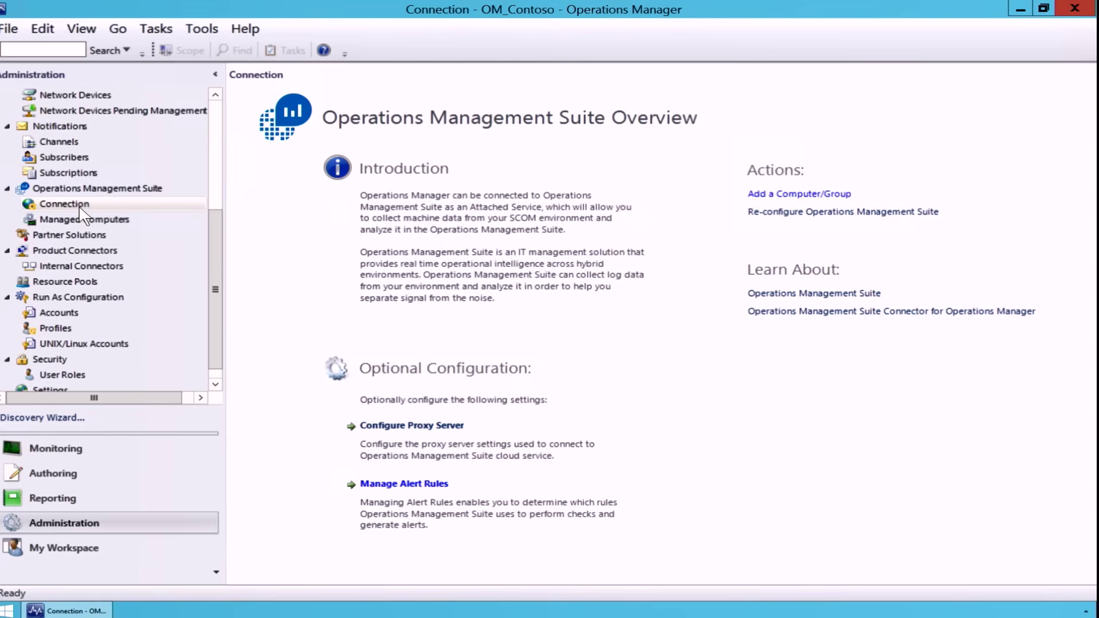
pyautogui.click(780, 196)
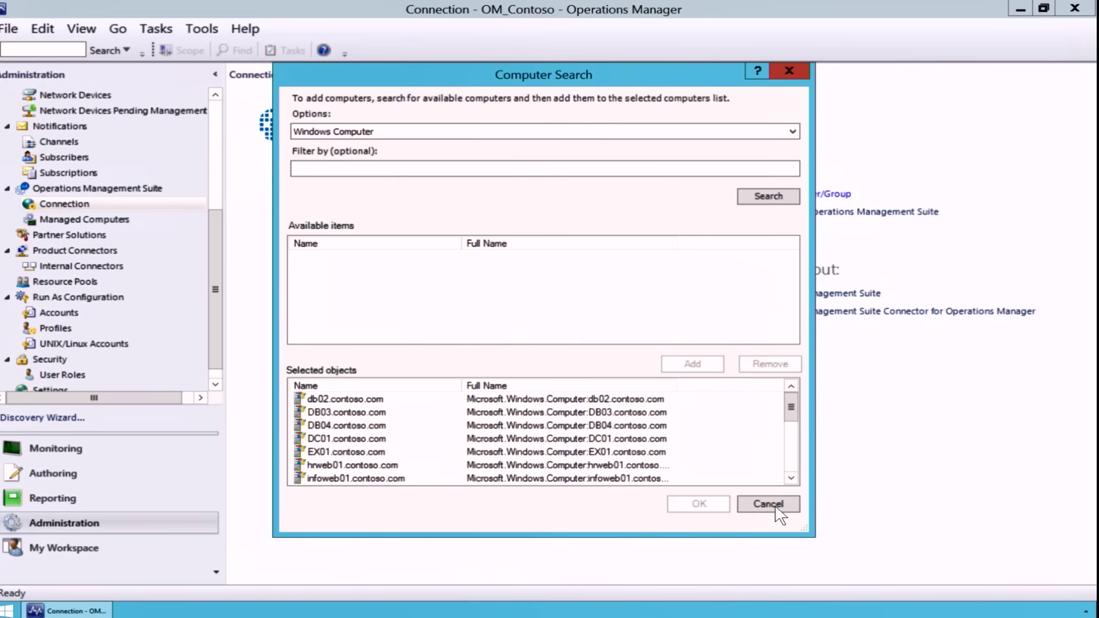
pyautogui.click(768, 504)
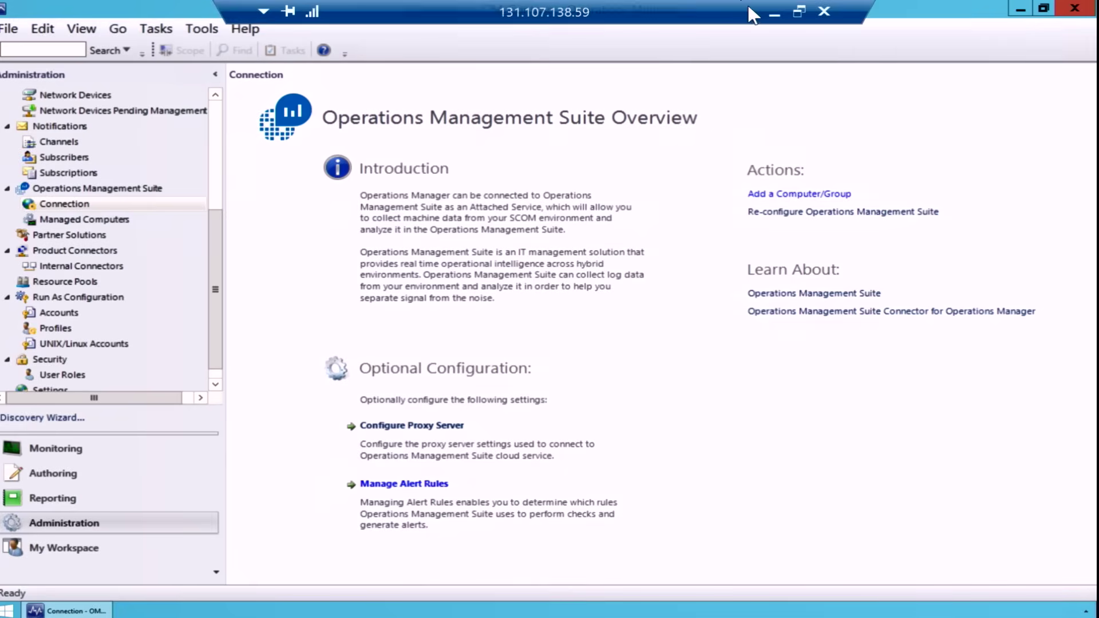
# Open the OMS Alert Management dashboard and list the active alerts from DB02.contoso.com.
pyautogui.click(773, 12)
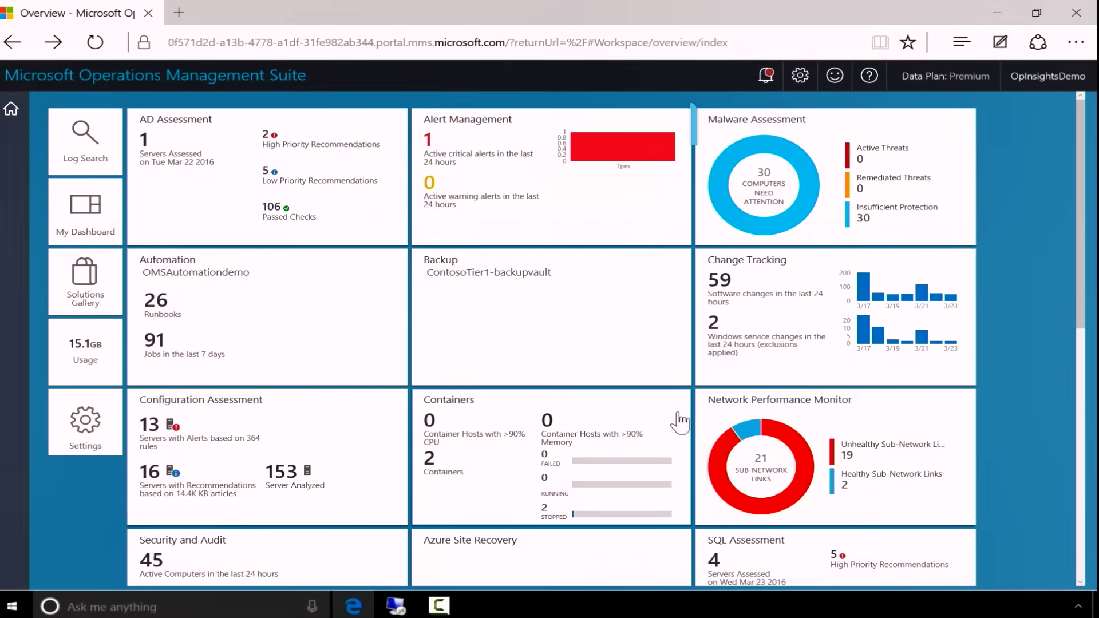
pyautogui.click(468, 136)
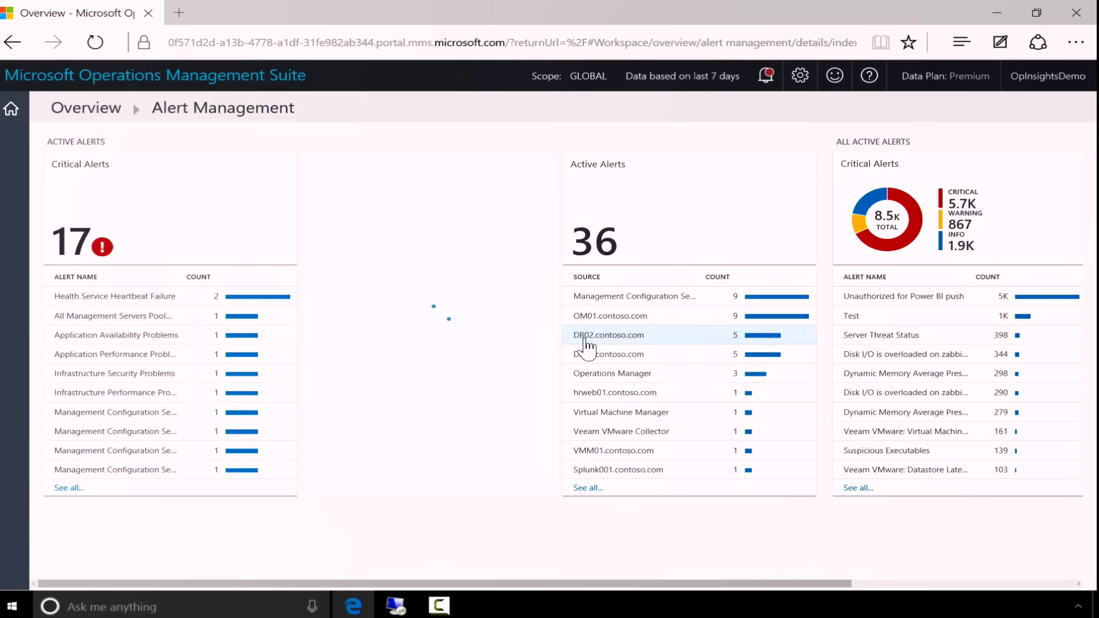
pyautogui.click(585, 339)
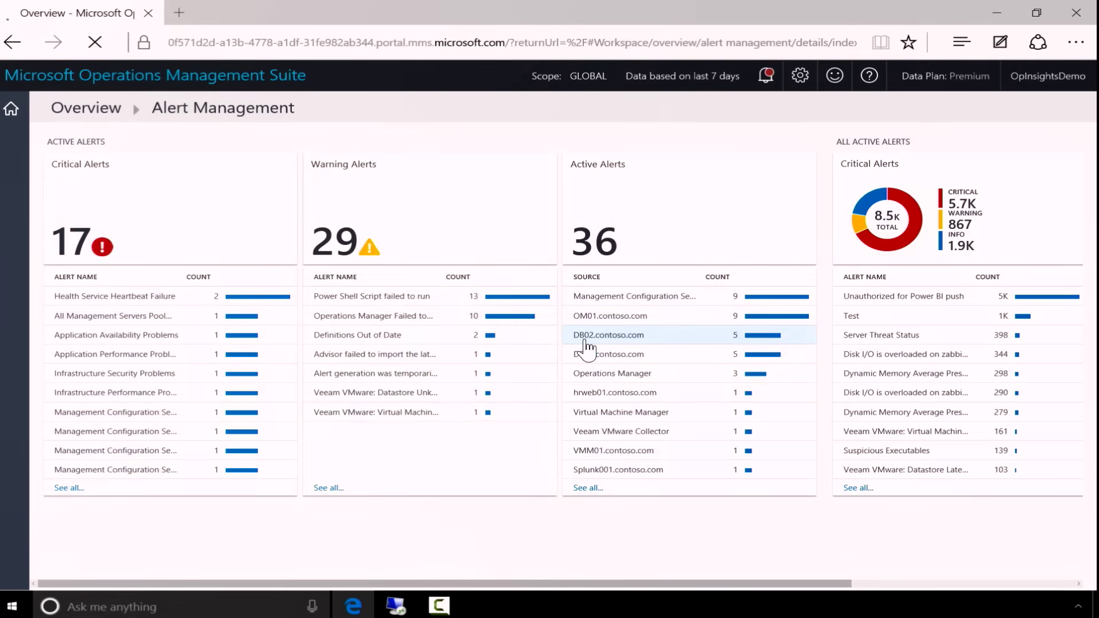